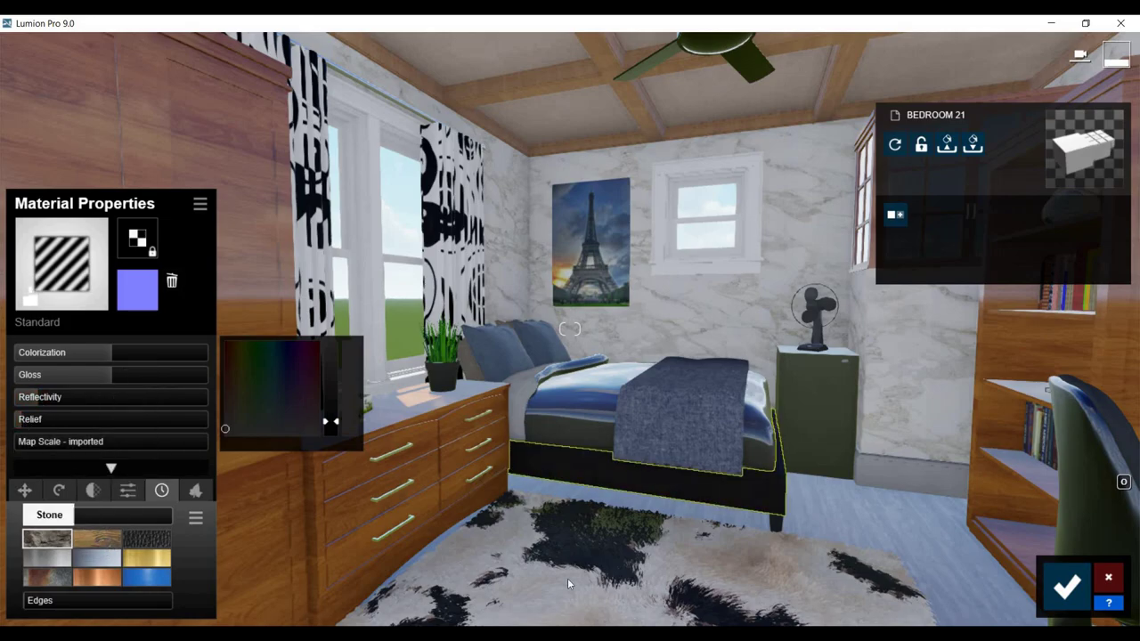
Set the black bed frame's weathering type to wood and save the material change
click(96, 538)
click(1067, 587)
click(742, 504)
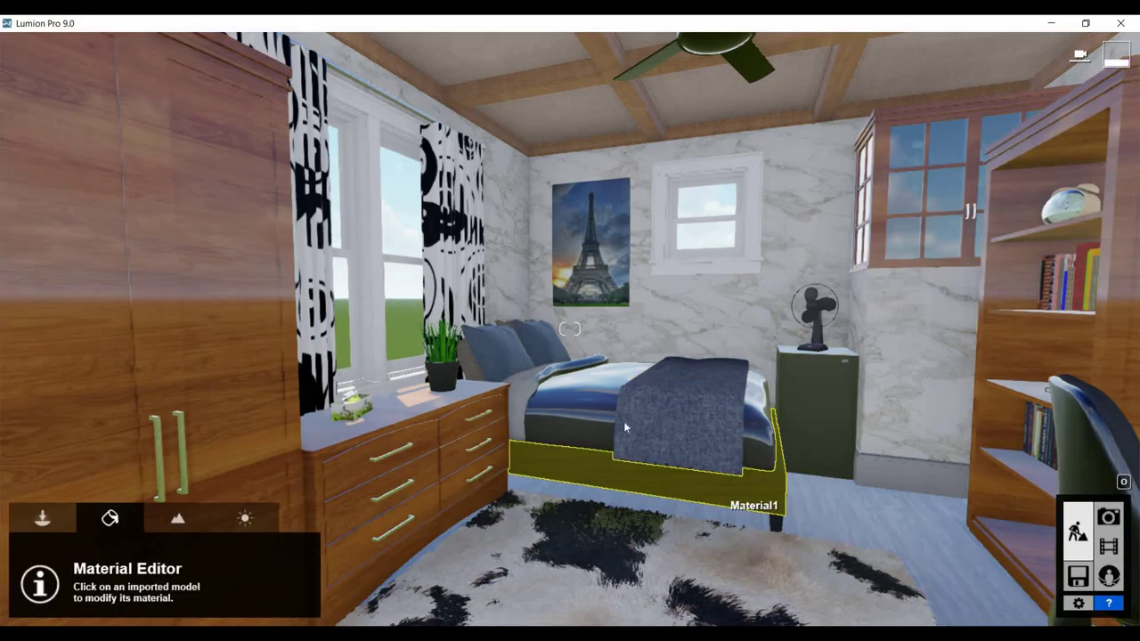
click(201, 204)
click(752, 515)
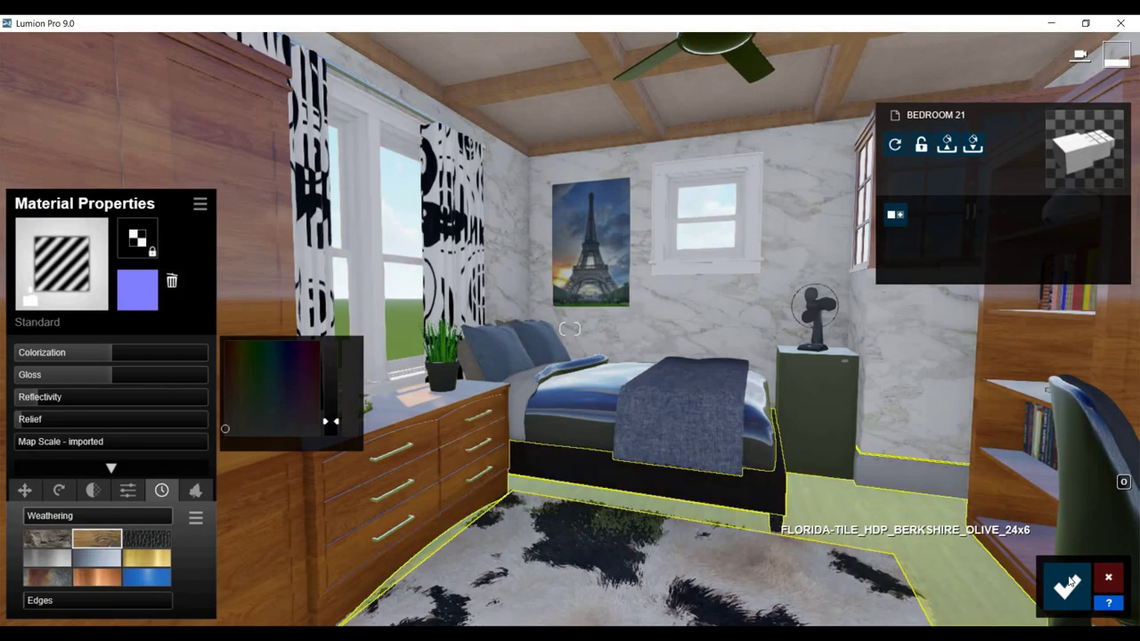
click(1067, 587)
Assign the Standard material to the bed's front leg and save the change
click(776, 523)
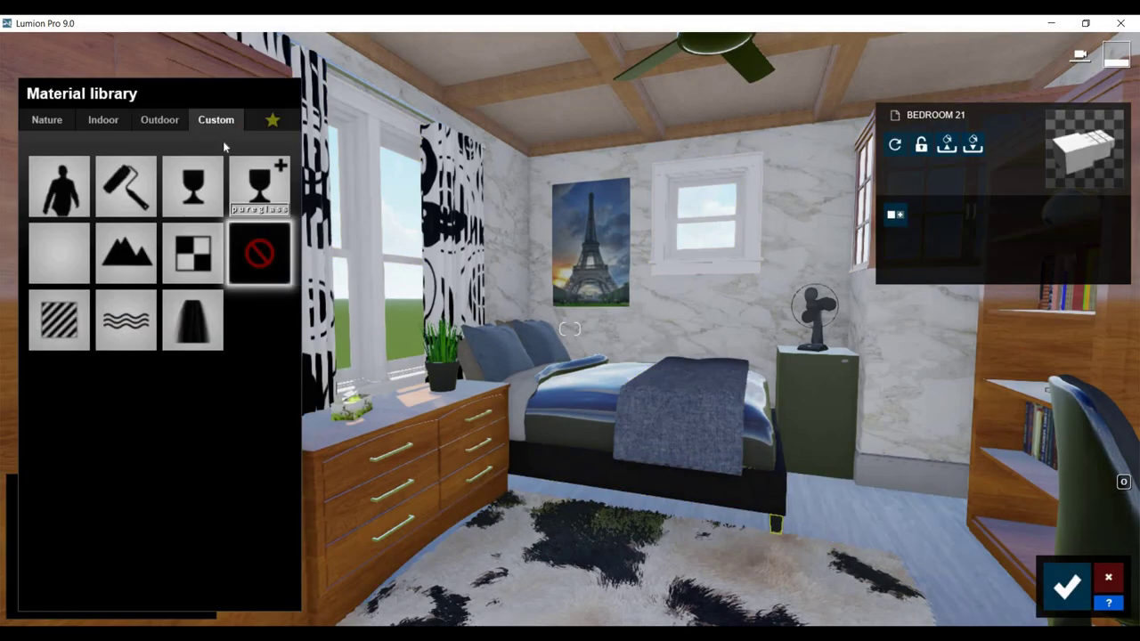
click(68, 325)
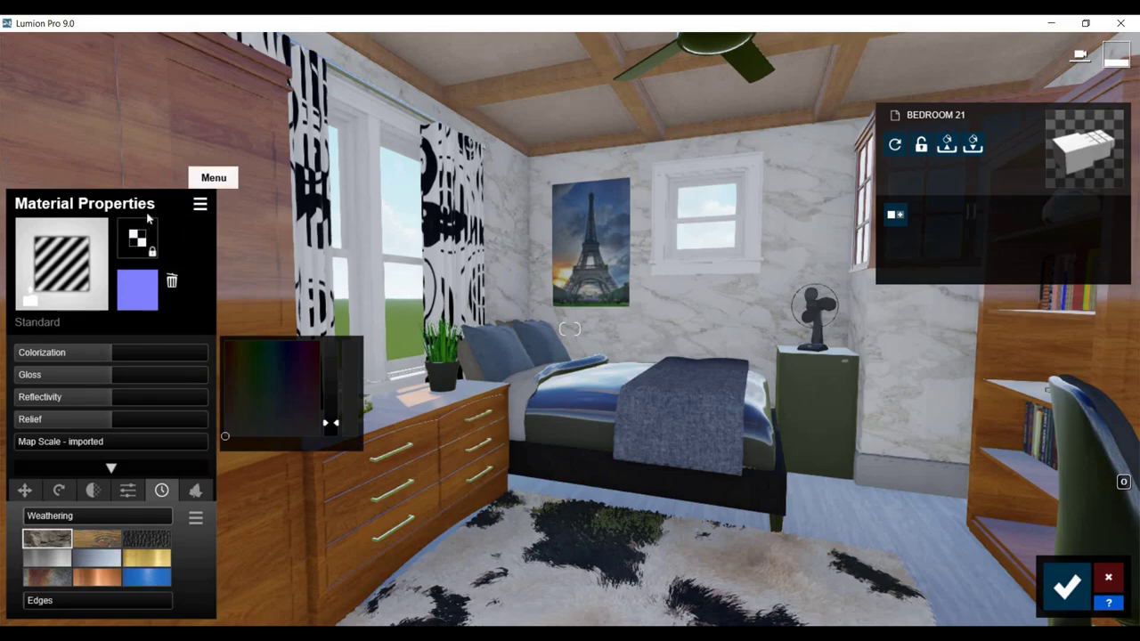
click(200, 204)
click(880, 586)
click(1067, 587)
Switch to Photo mode and add the Real Skies effect to photo 1
key(s)
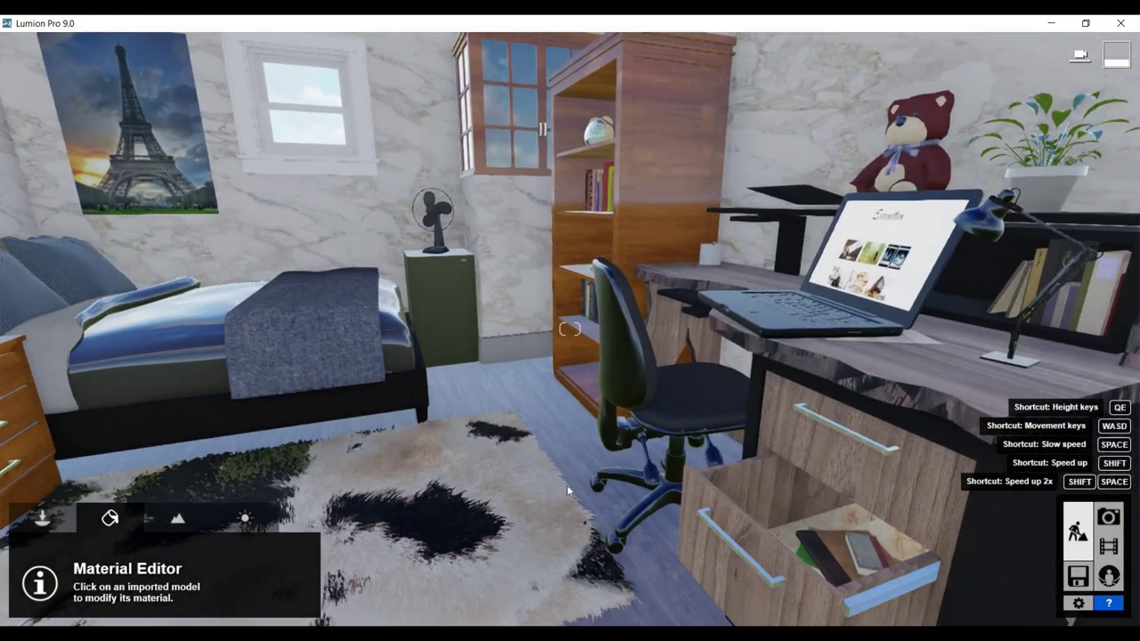
key(w)
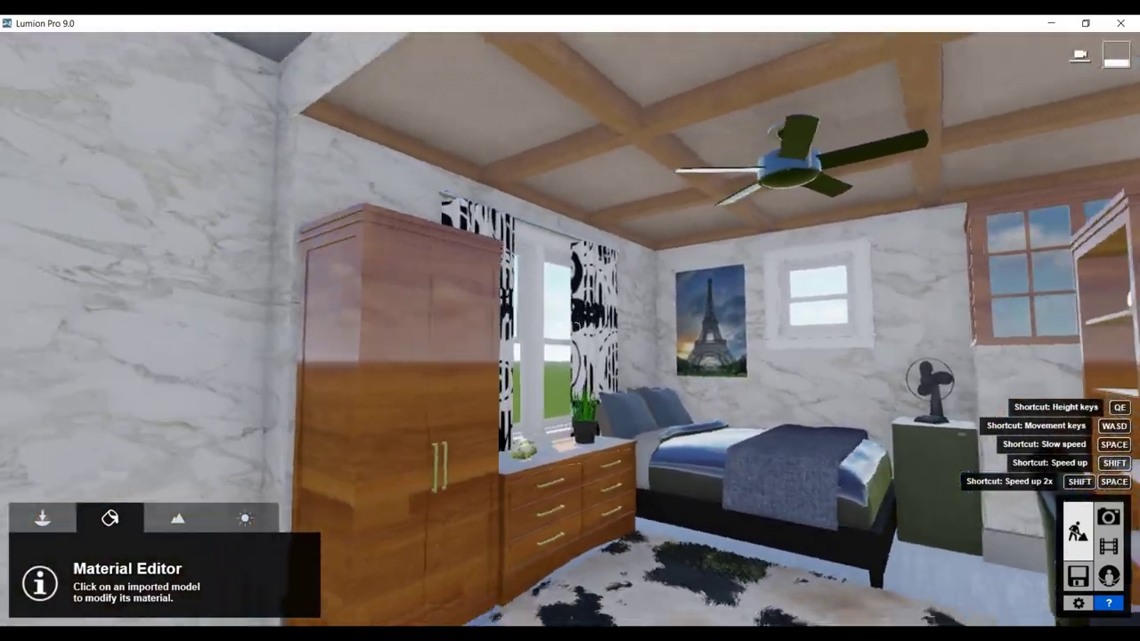
key(a)
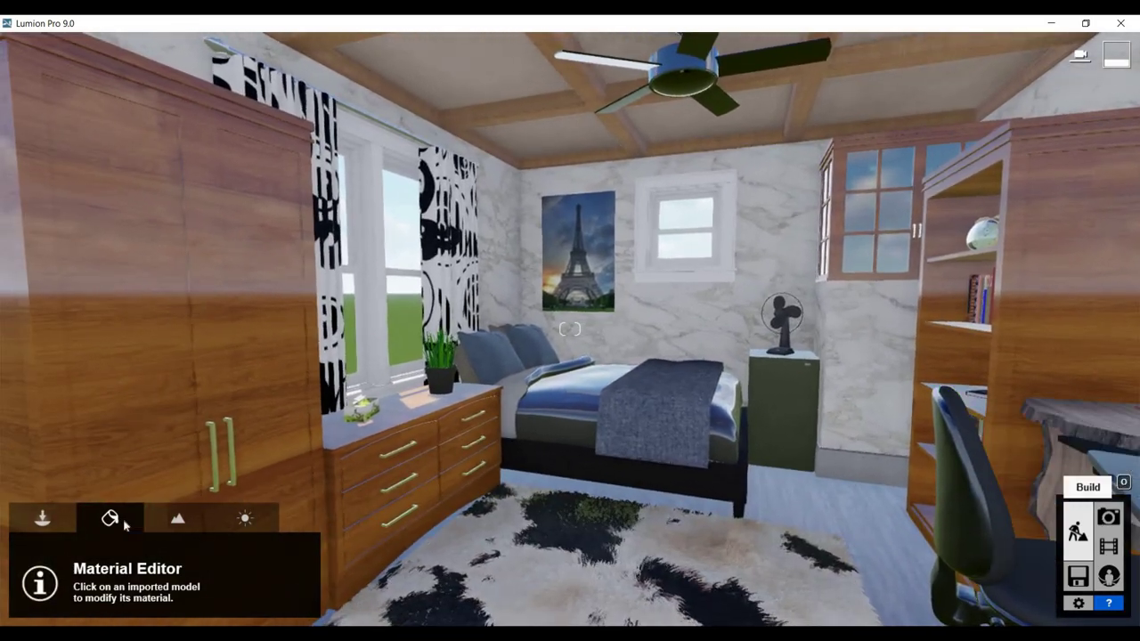
click(1109, 518)
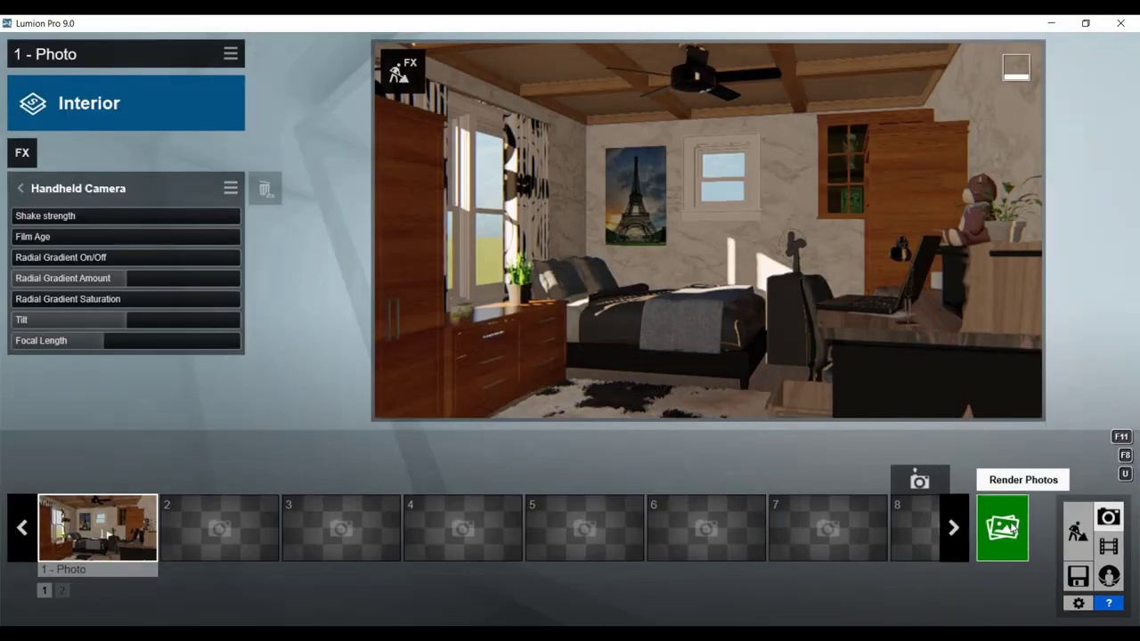
click(22, 153)
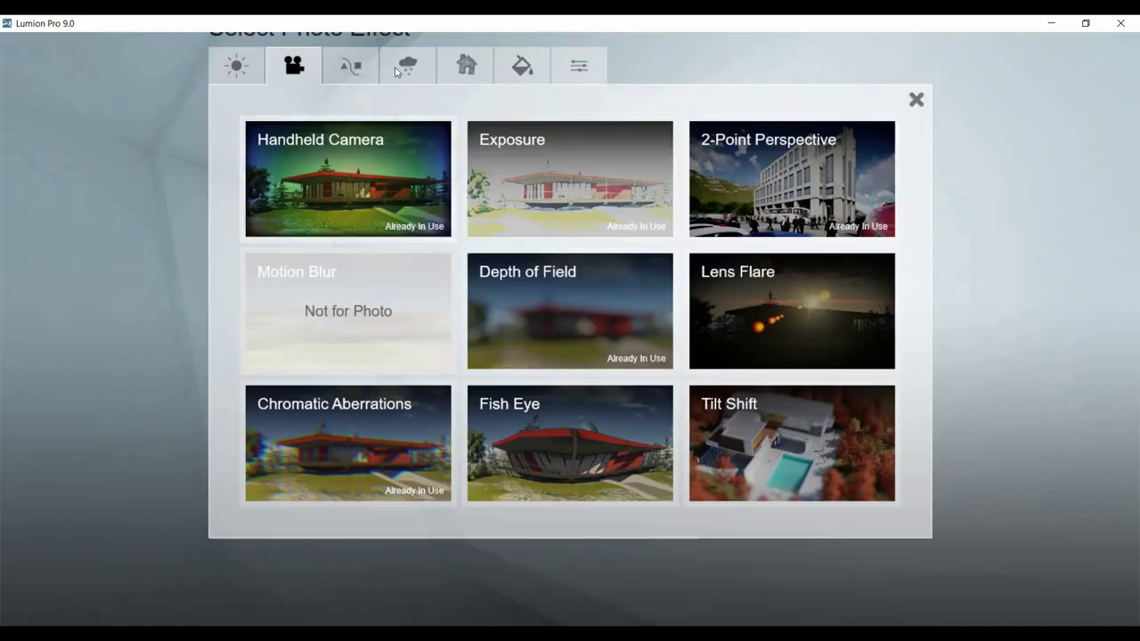
click(401, 64)
click(348, 178)
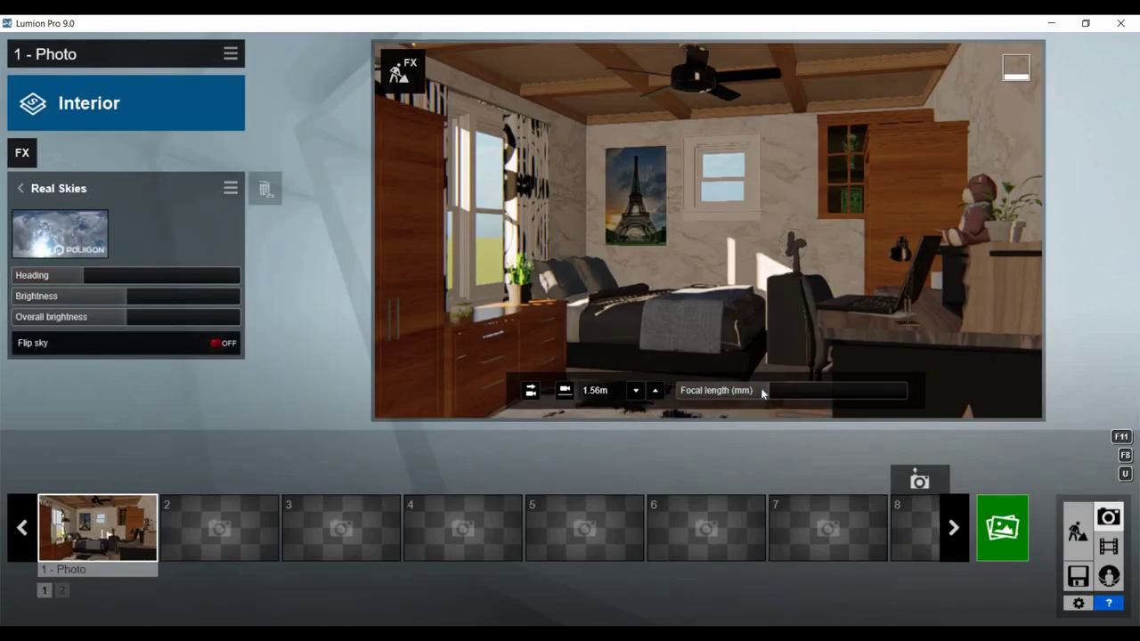
Choose a grey overcast sky for the Real Skies effect and adjust its heading
click(81, 239)
click(570, 86)
click(837, 228)
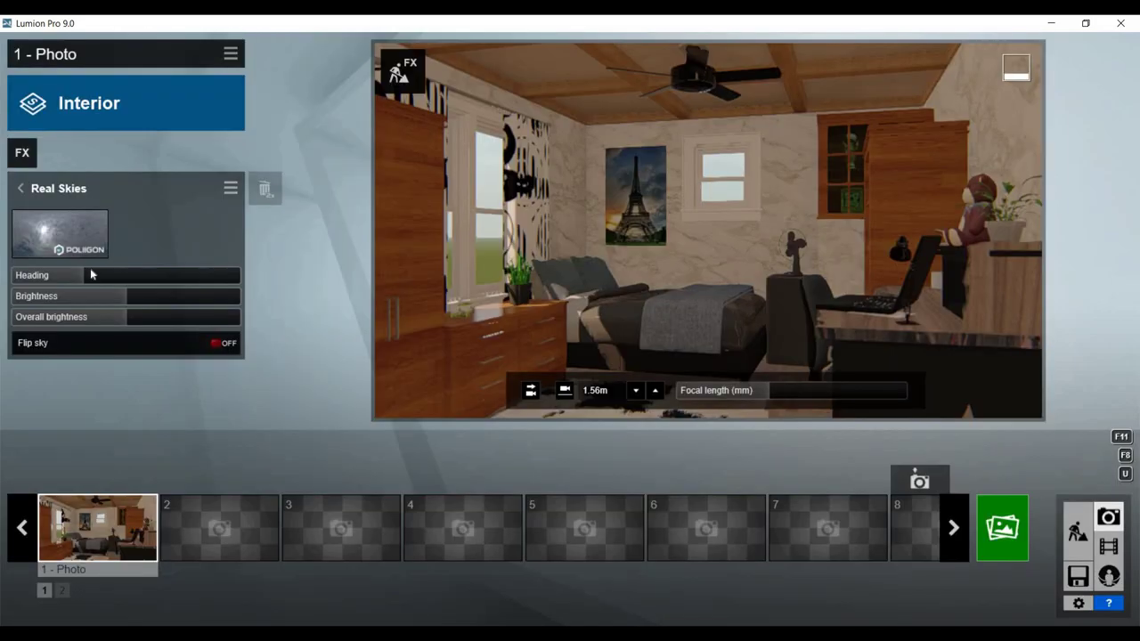
drag(162, 278, 101, 283)
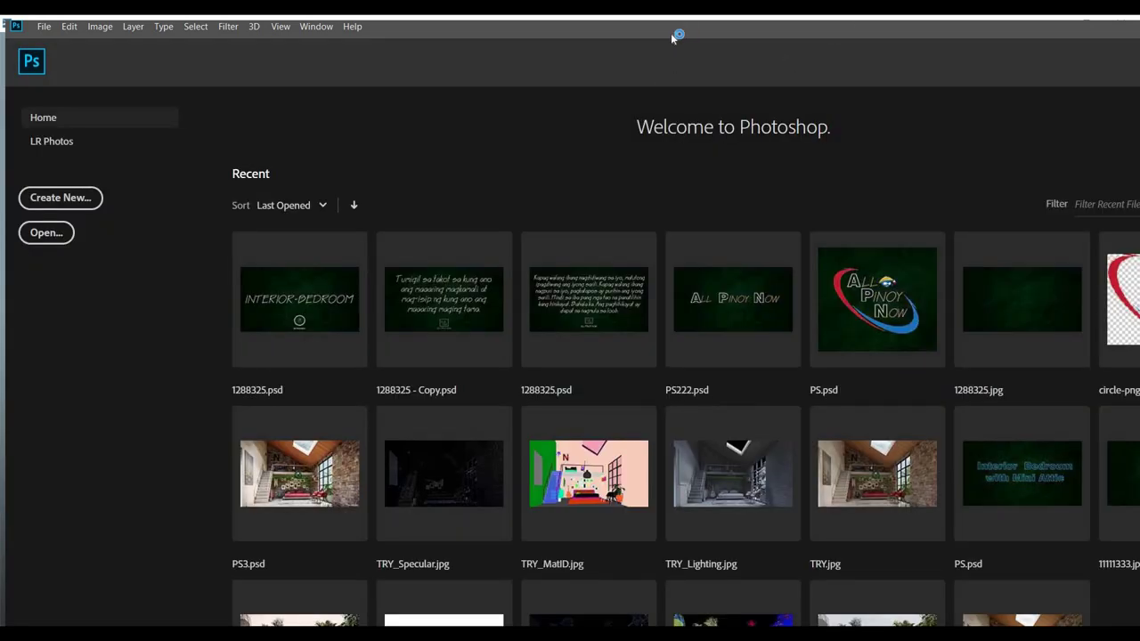
Switch to Photoshop and maximize its window
drag(910, 32, 855, 80)
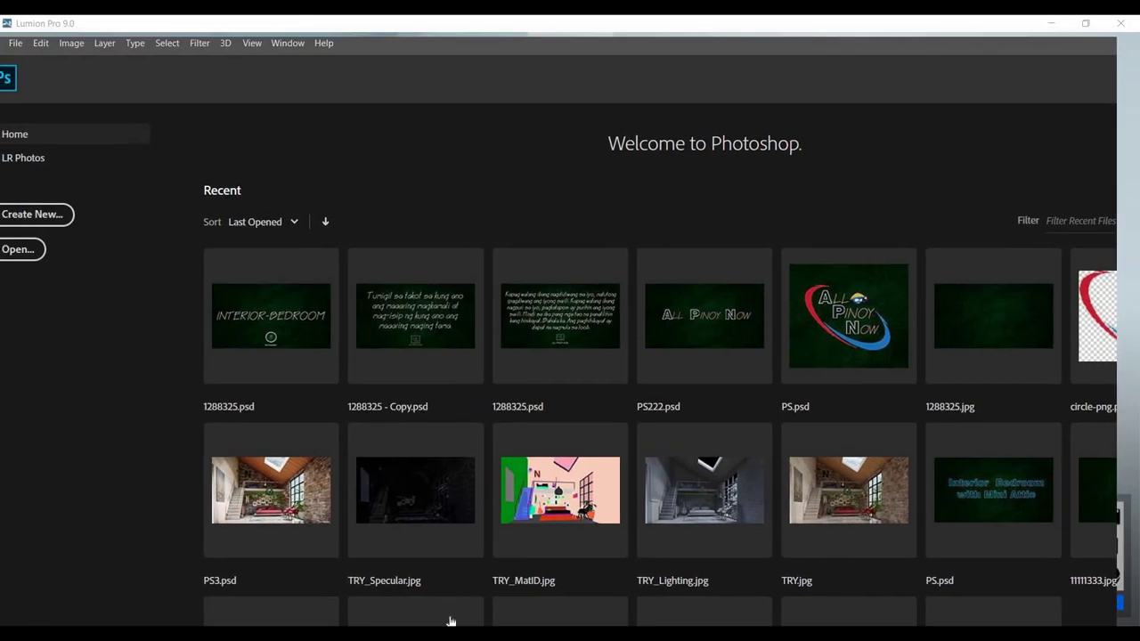
key(alt+Tab)
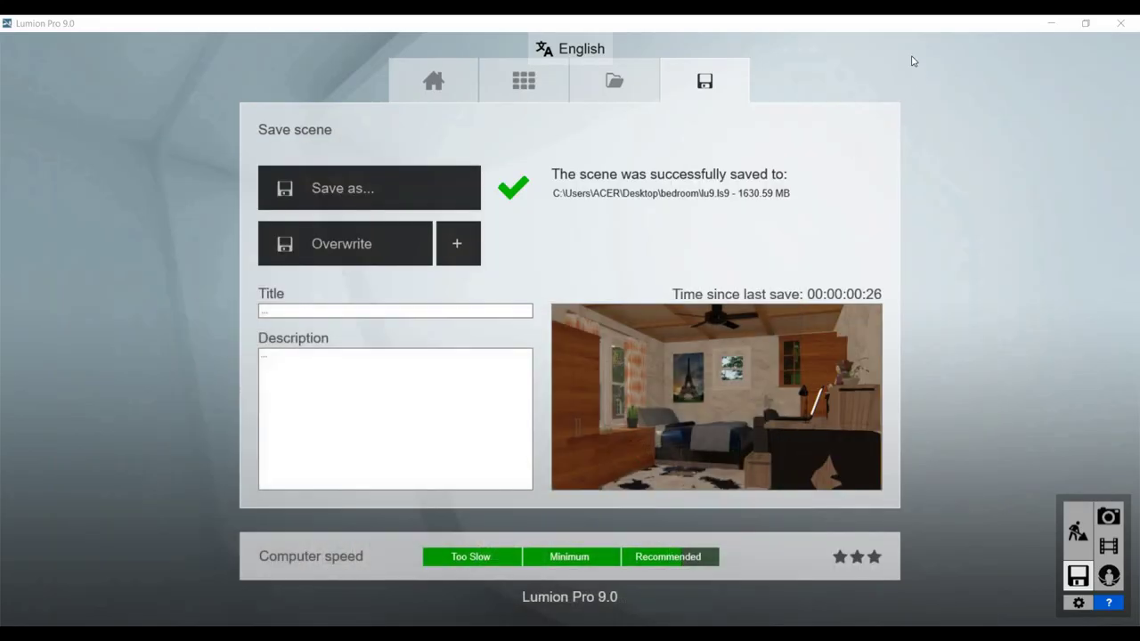
key(alt+Tab)
drag(1066, 38, 950, 42)
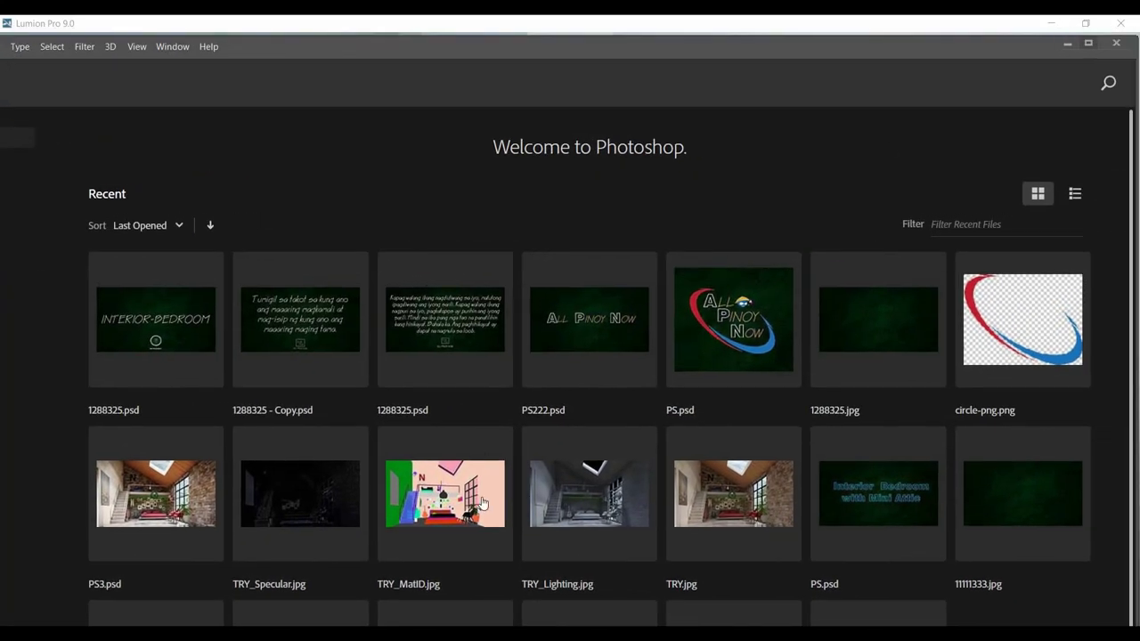
click(1088, 44)
Open the try, try_Lighting, try_MatID and try_Specular images together from the Desktop's bedroom folder
click(41, 25)
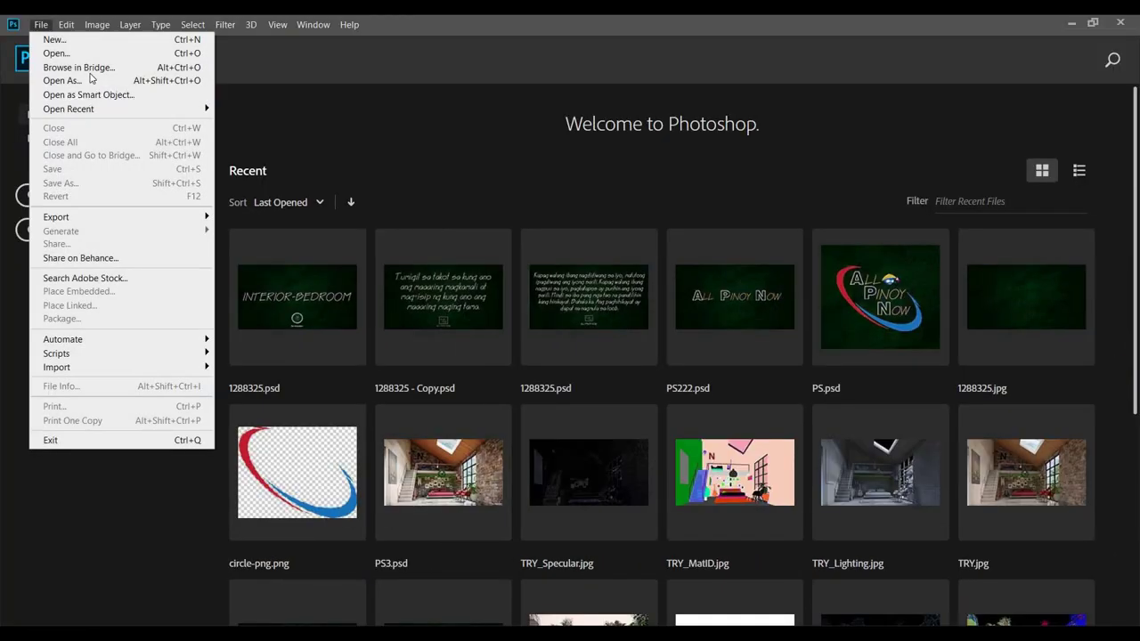
click(90, 56)
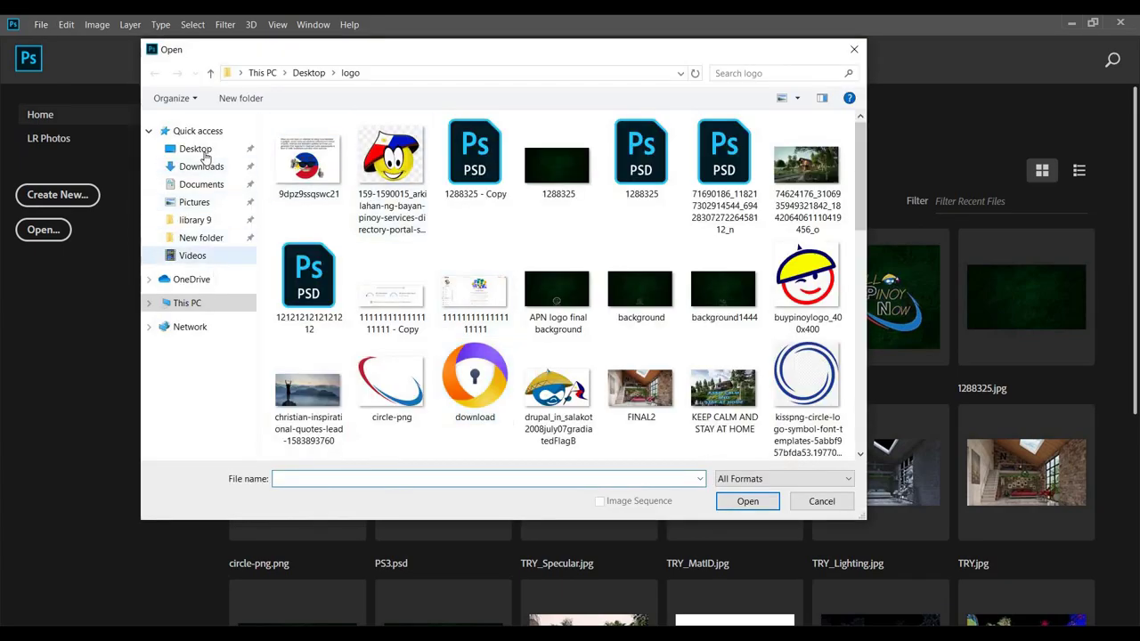
click(204, 153)
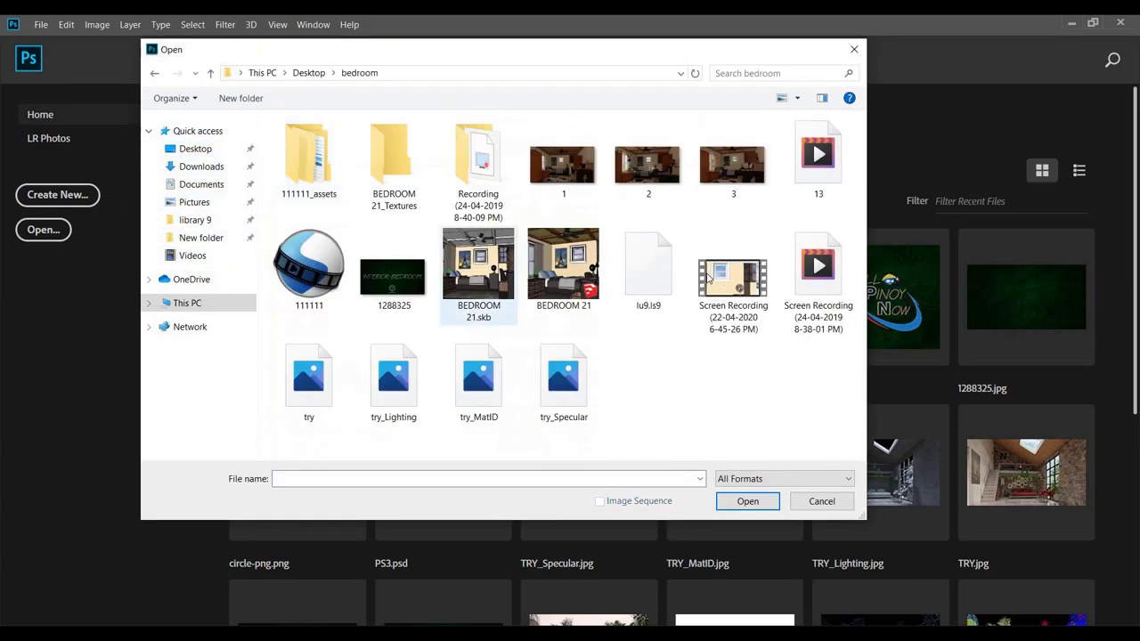
drag(645, 402, 267, 419)
click(747, 500)
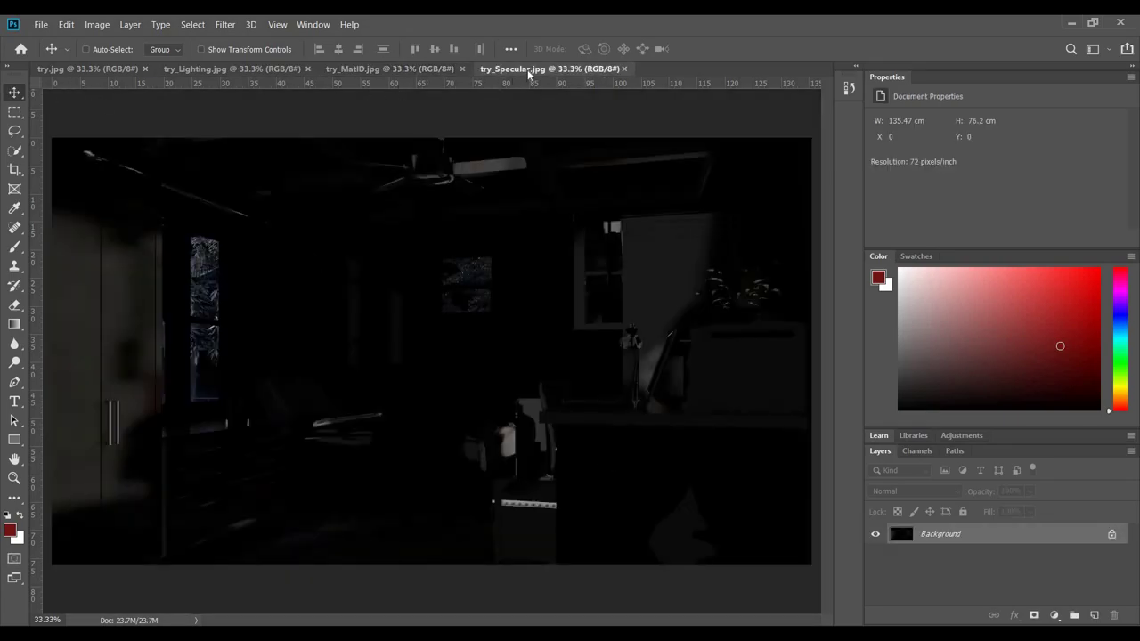
Copy the try_Specular.jpg image into try.jpg as a new layer, close its source window and align the layer with the canvas
click(114, 71)
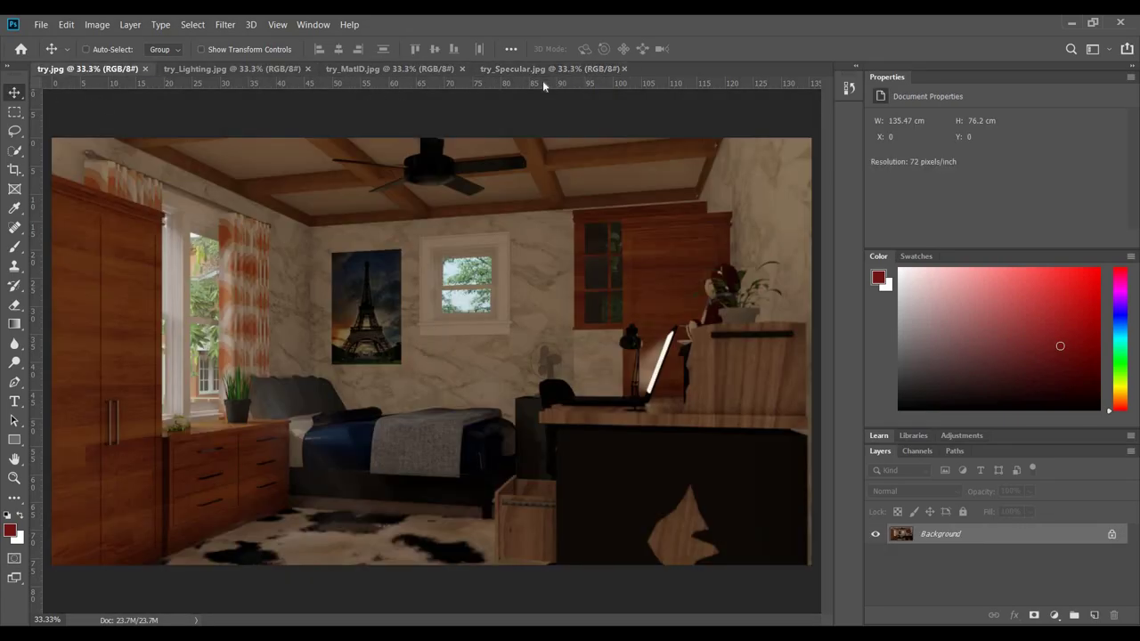
click(542, 74)
drag(550, 68, 340, 104)
drag(373, 192, 602, 95)
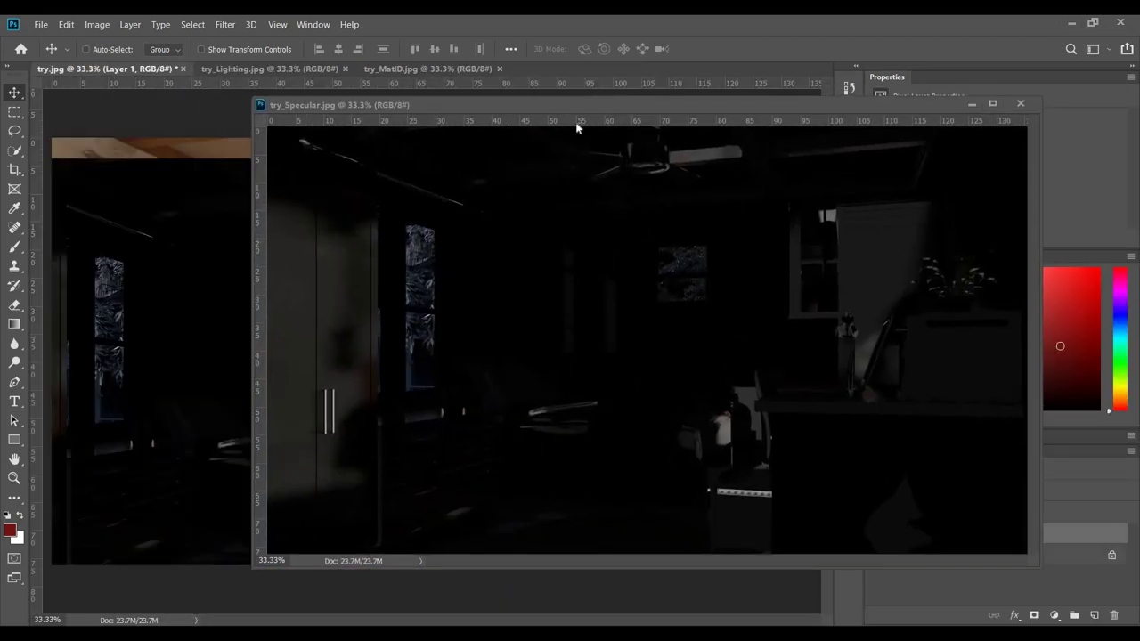
drag(1002, 111, 983, 128)
click(1002, 120)
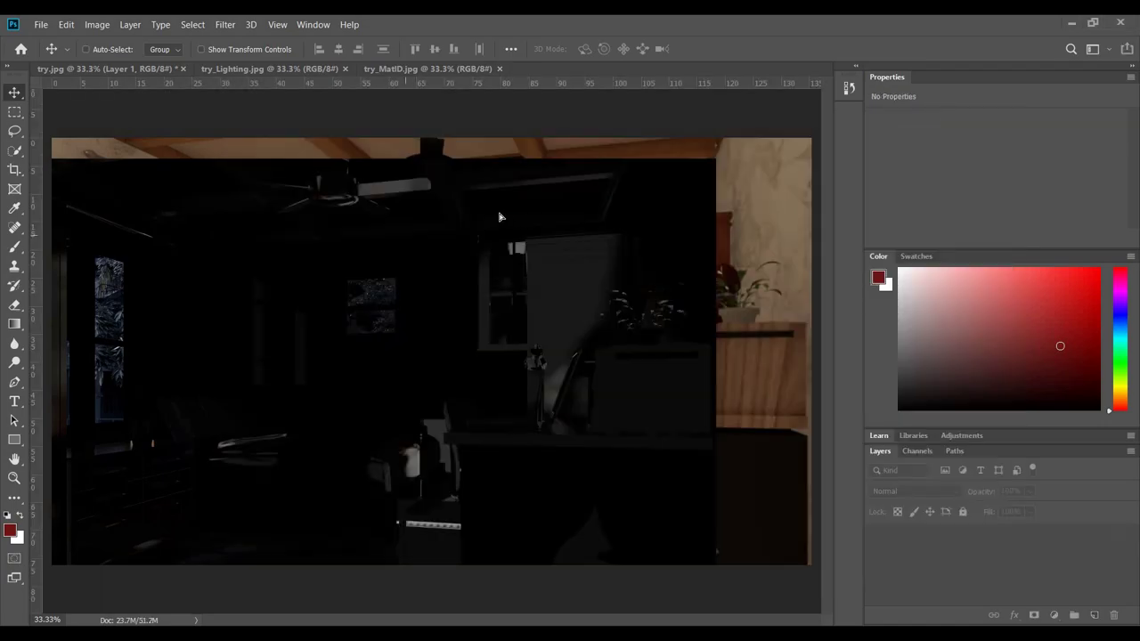
drag(379, 233, 481, 218)
Copy the try_Lighting.jpg image into try_MatID.jpg as a new layer, close its source window and align the layer with the canvas
click(423, 68)
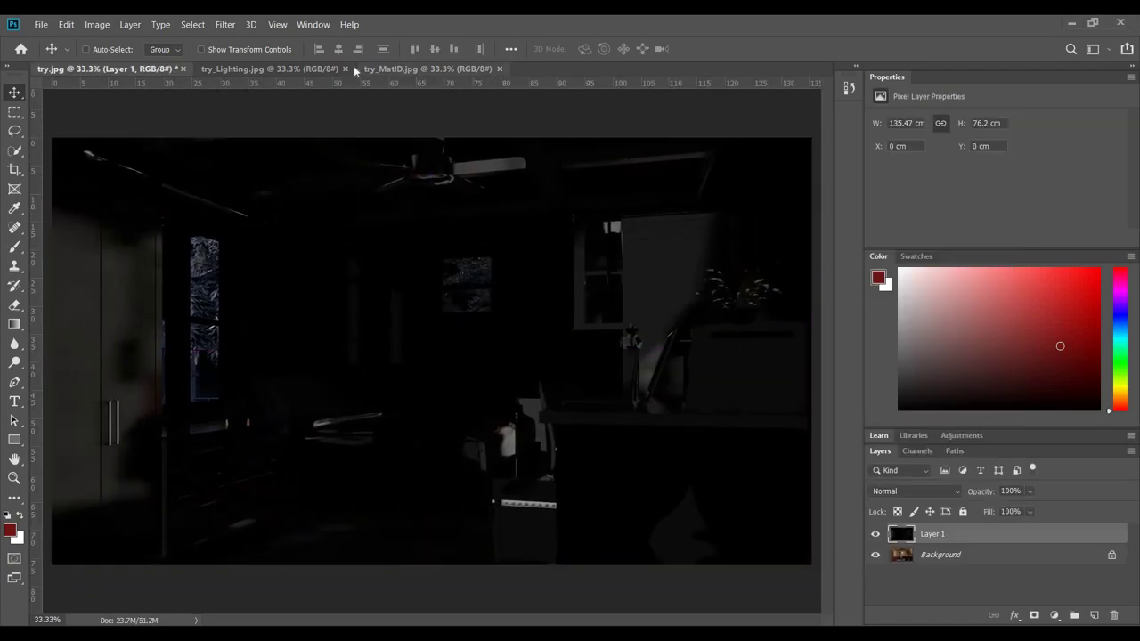
drag(294, 69, 507, 108)
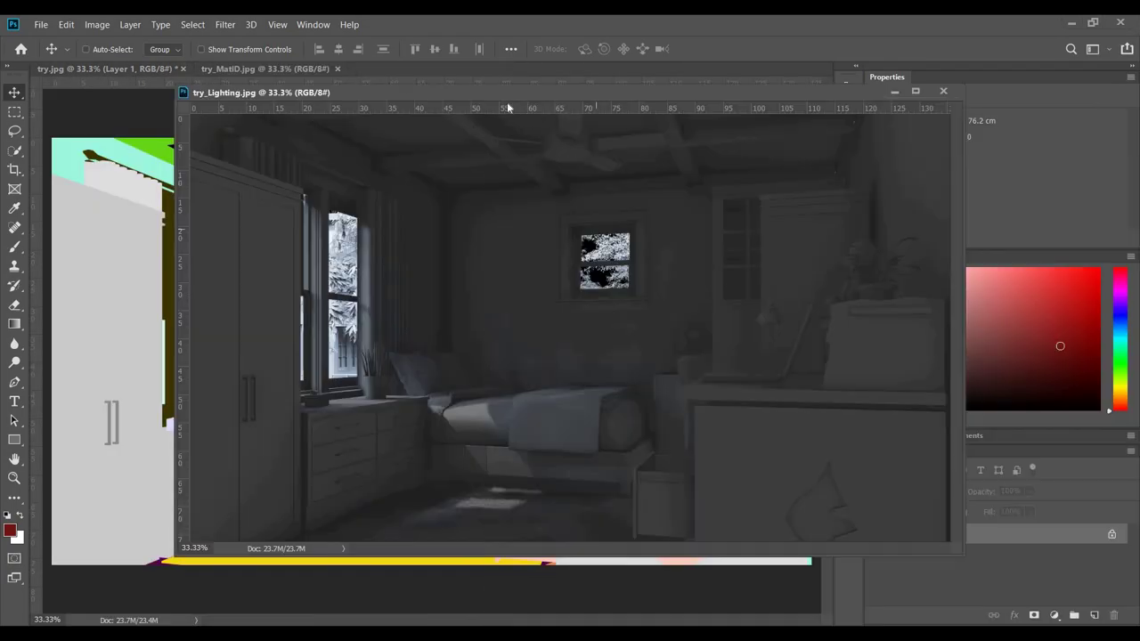
drag(311, 93, 530, 152)
drag(463, 204, 171, 181)
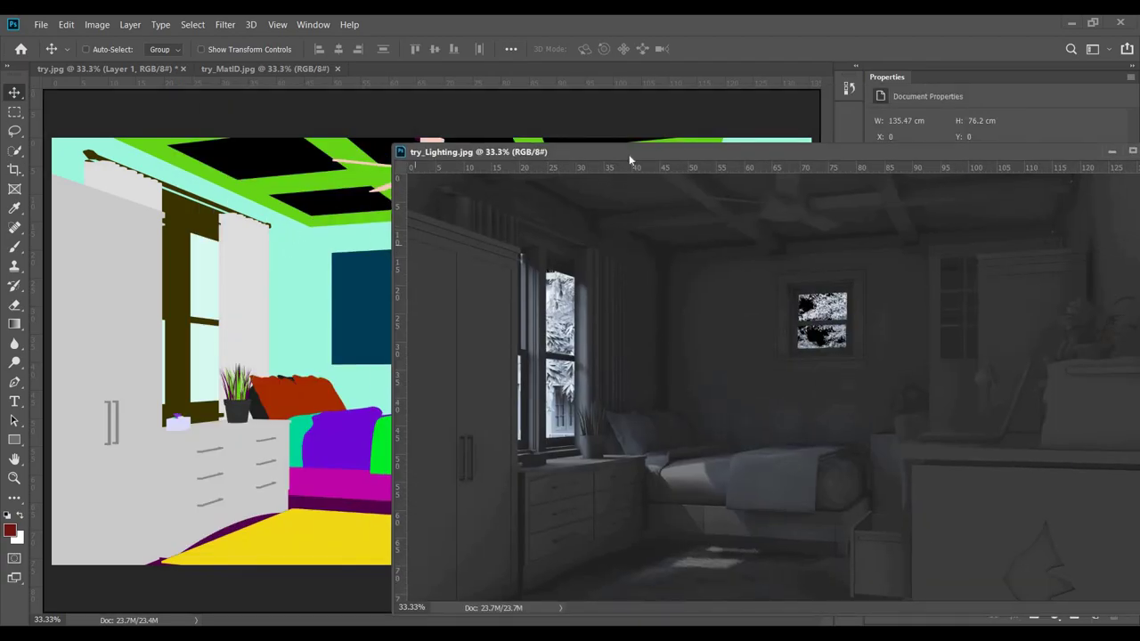
drag(1045, 152, 757, 157)
click(863, 156)
drag(441, 240, 392, 226)
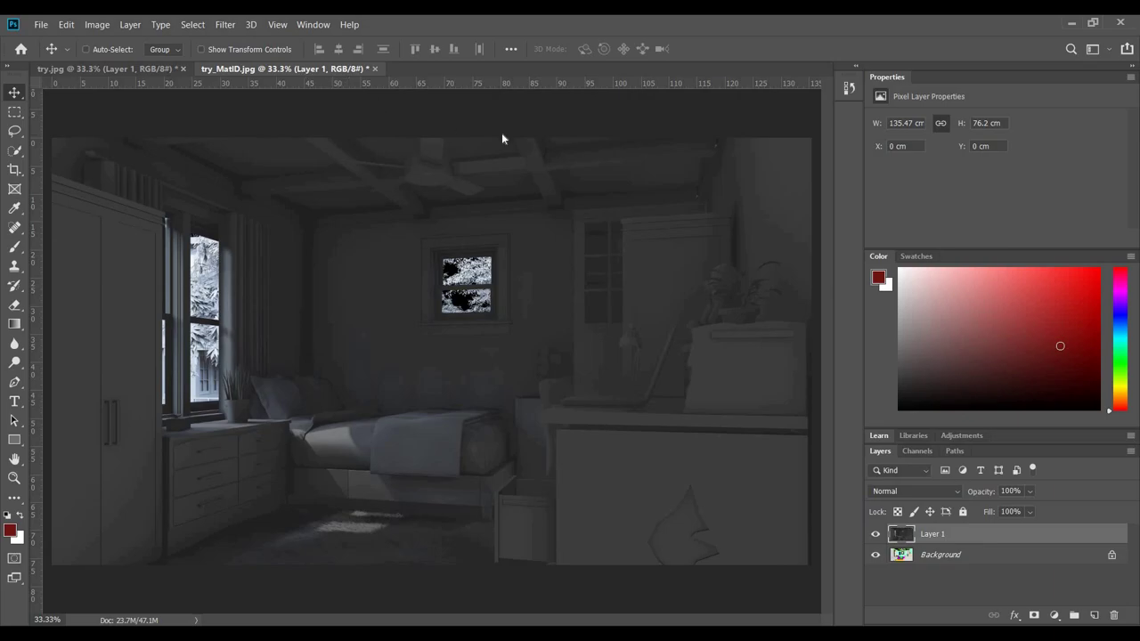
Float the try_MatID.jpg window and copy its lighting layer into try.jpg
drag(501, 133, 450, 104)
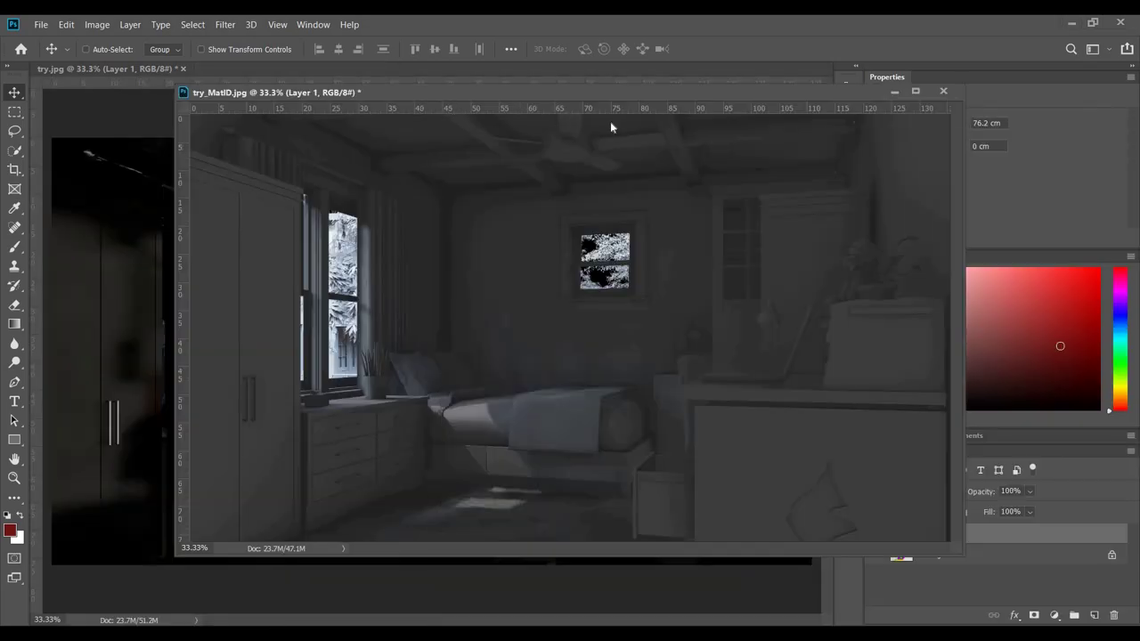
drag(286, 93, 523, 160)
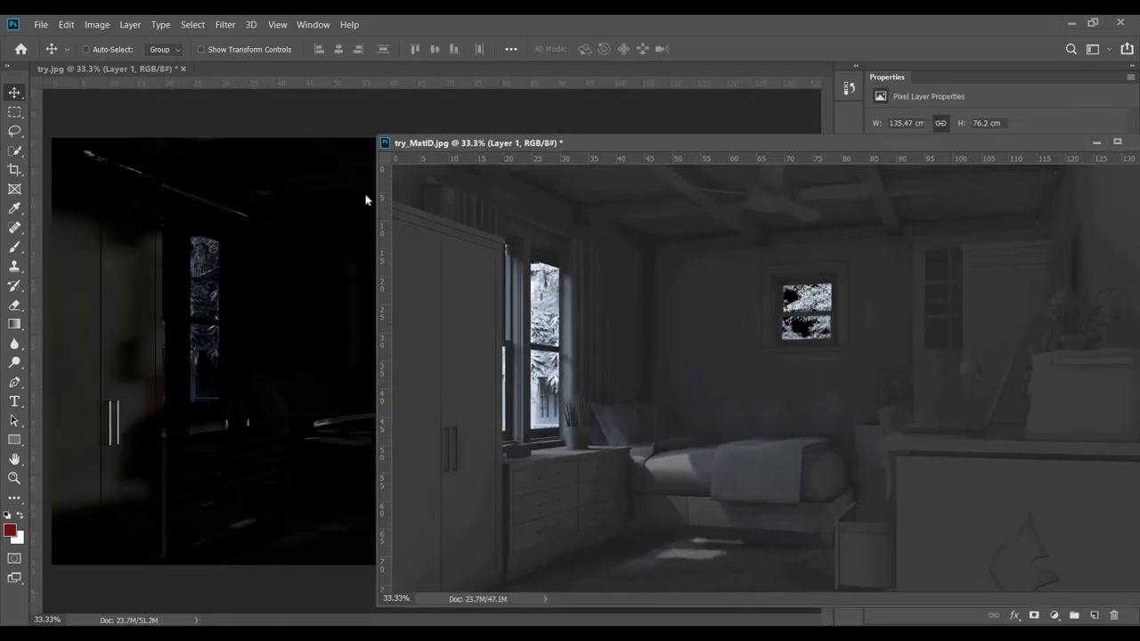
drag(500, 283, 199, 211)
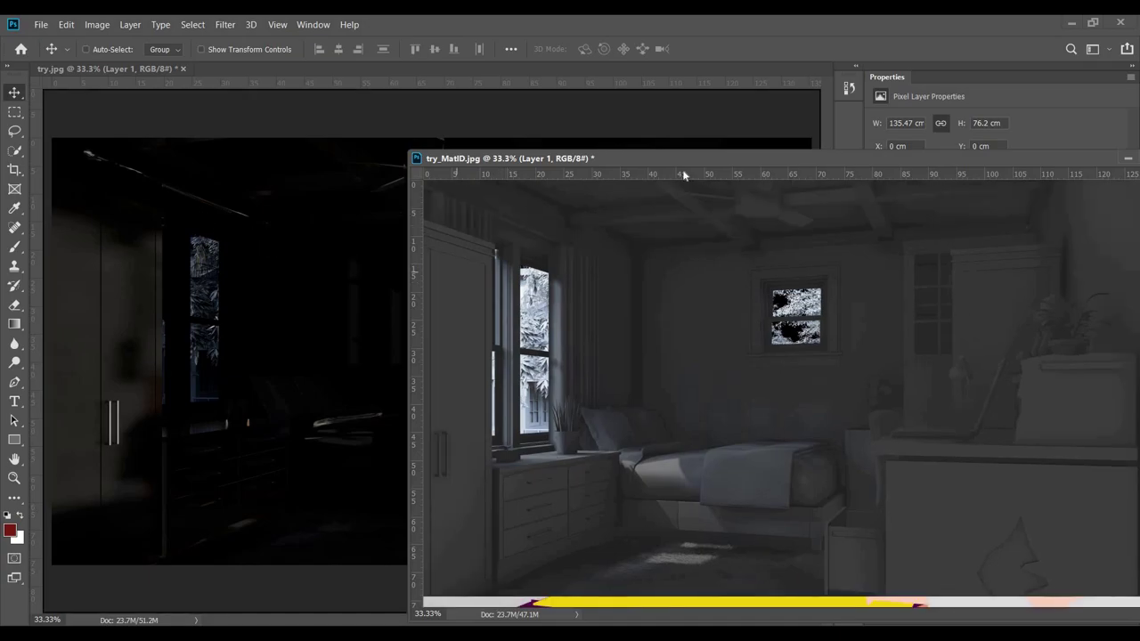
drag(906, 163, 635, 164)
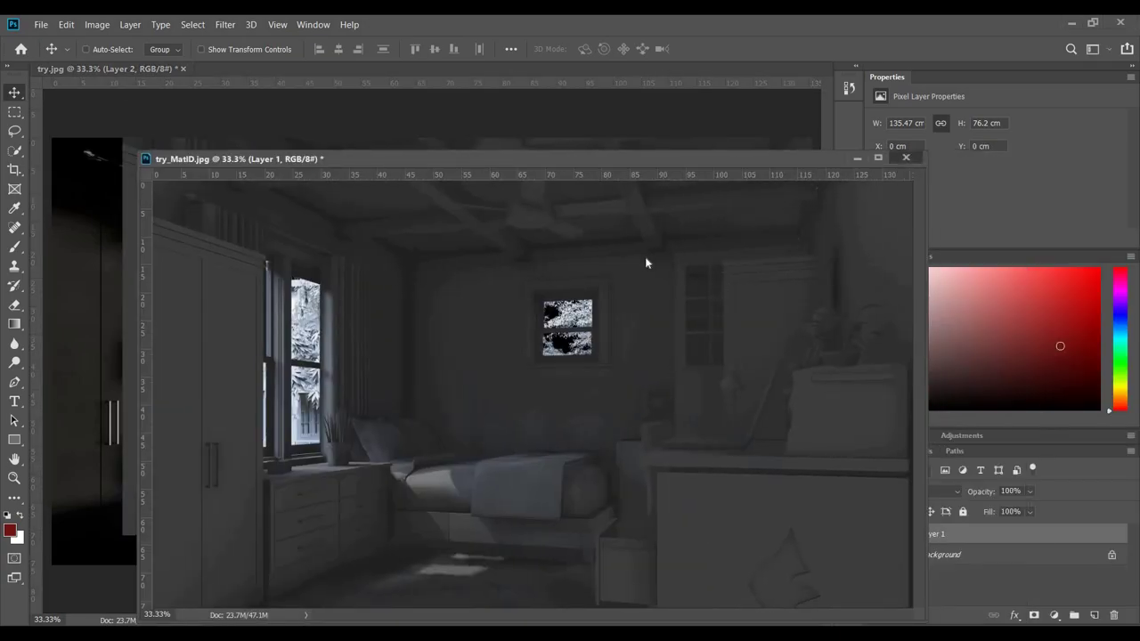
Close try_MatID.jpg without saving and align the copied lighting layer in try.jpg with the canvas
key(ctrl+w)
key(n)
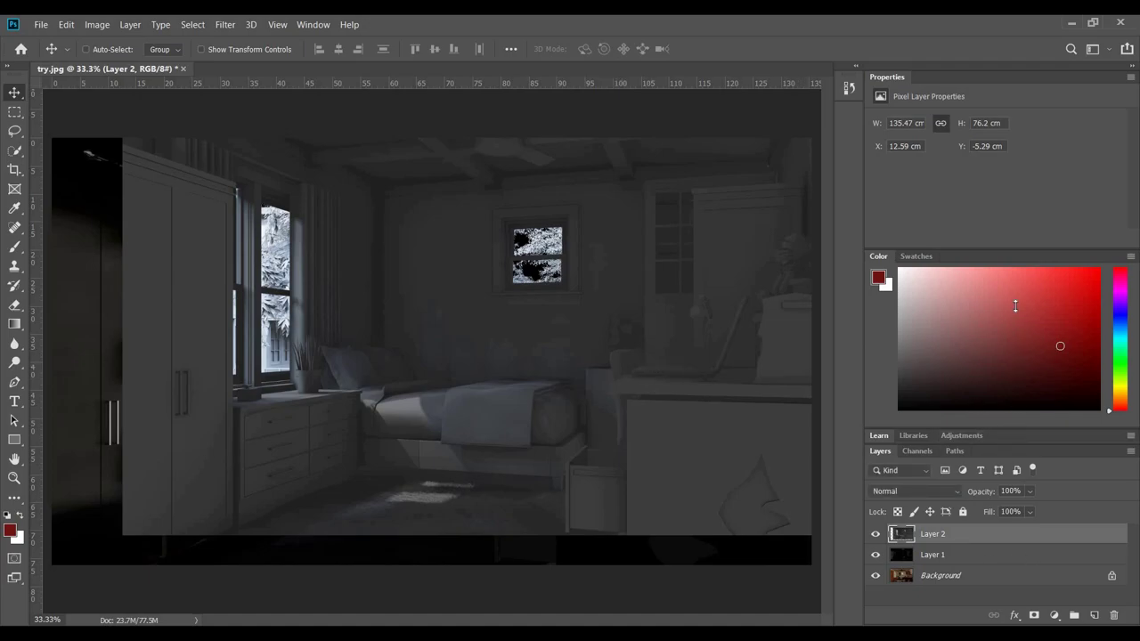
drag(374, 319, 304, 348)
click(1010, 606)
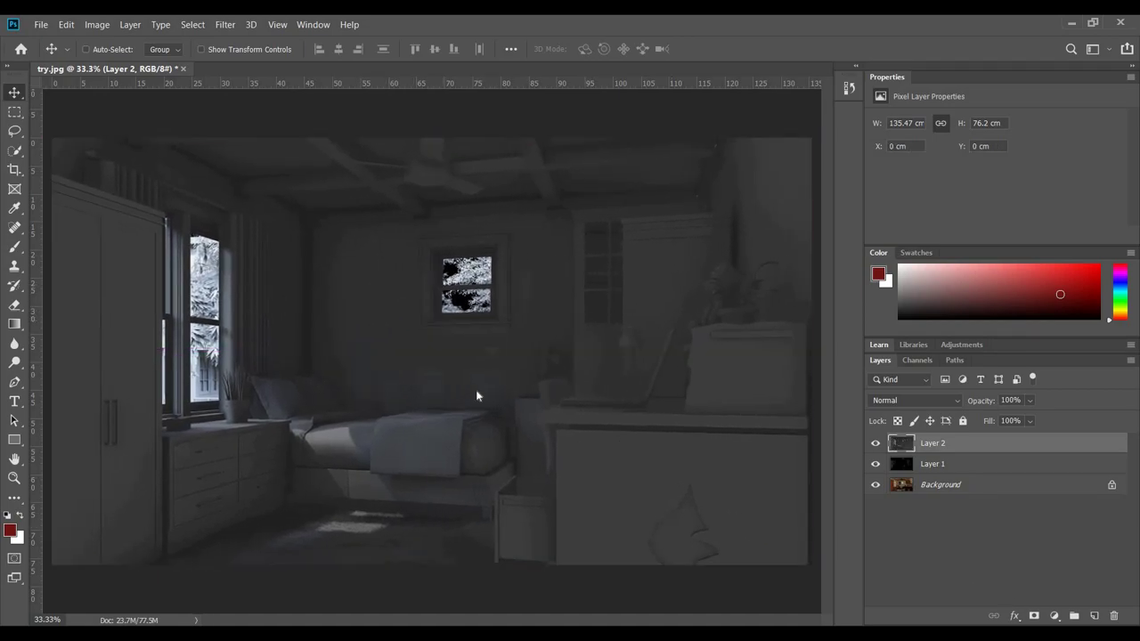
click(556, 254)
key(Return)
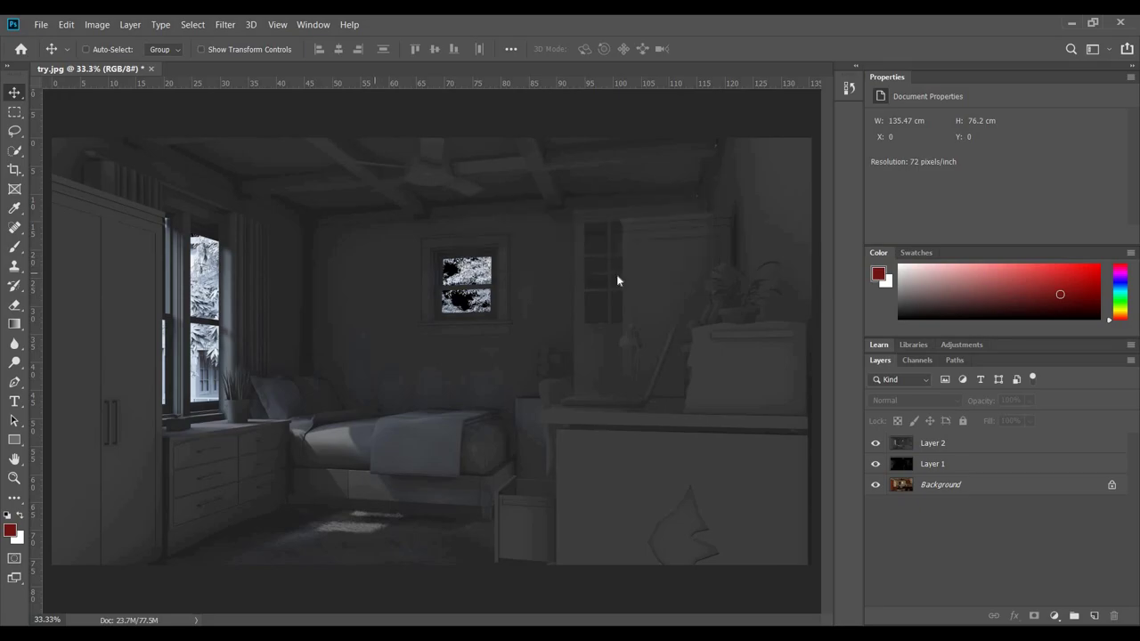
click(144, 112)
key(Return)
ctrl+click(510, 363)
drag(509, 363, 509, 366)
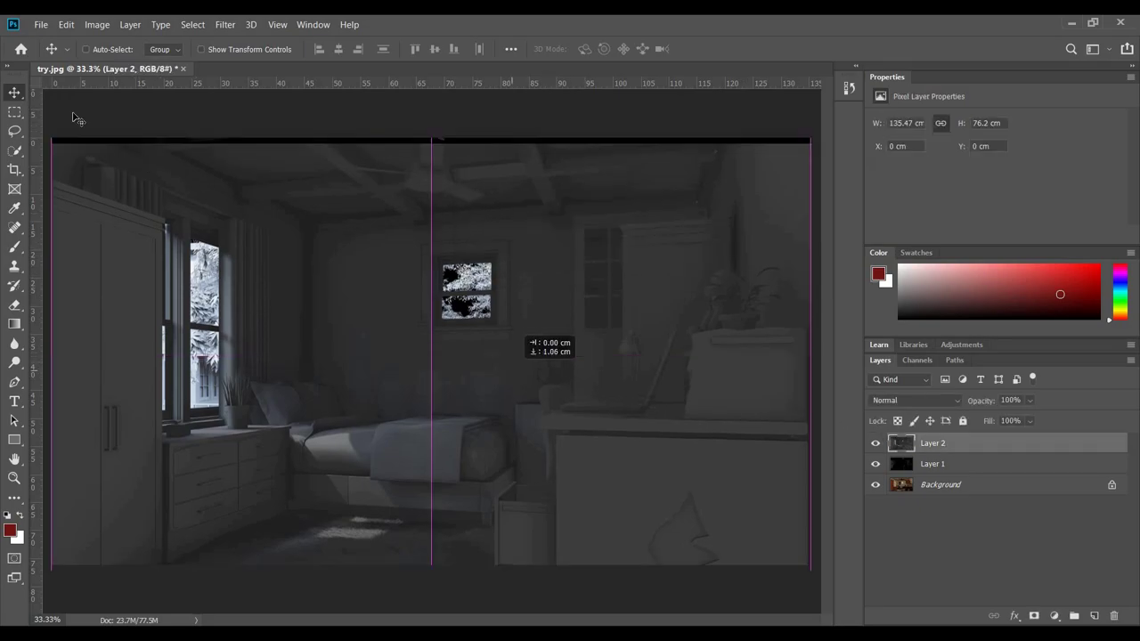
Open try_MatID.jpg, copy its image into try.jpg as a new layer and align it with the canvas after closing the source
click(41, 26)
click(71, 52)
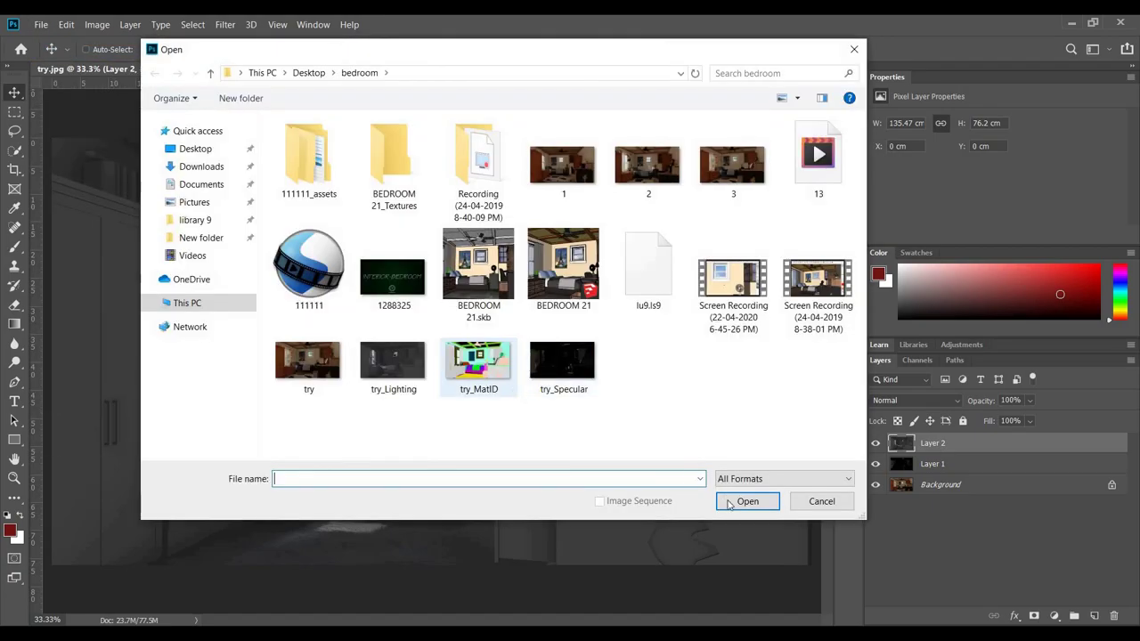
click(475, 365)
key(Return)
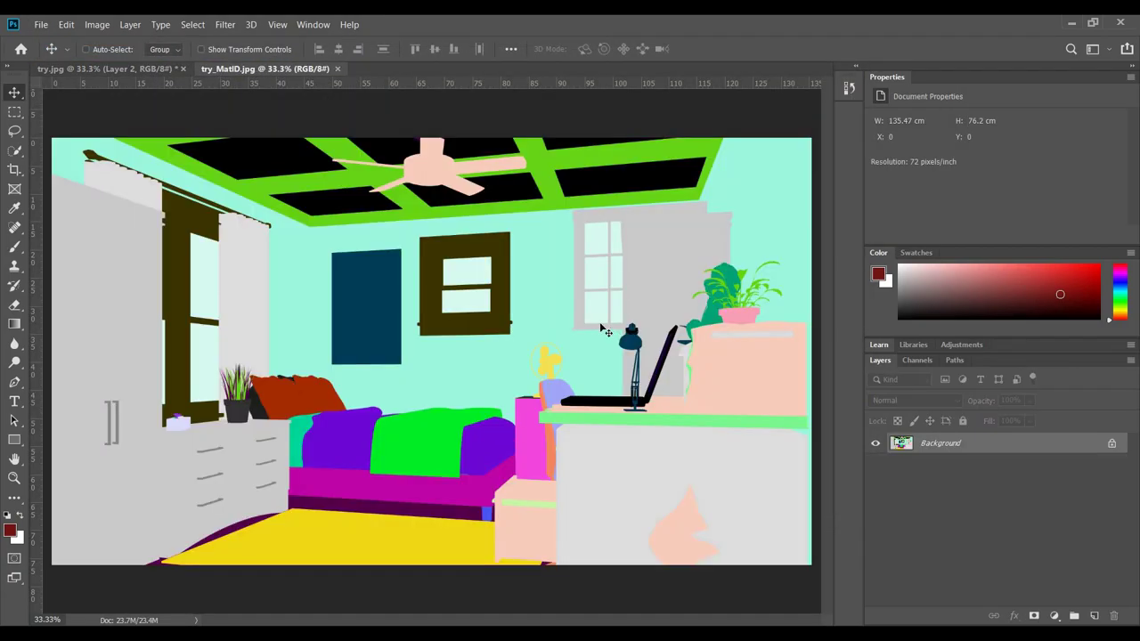
drag(265, 69, 258, 92)
click(943, 91)
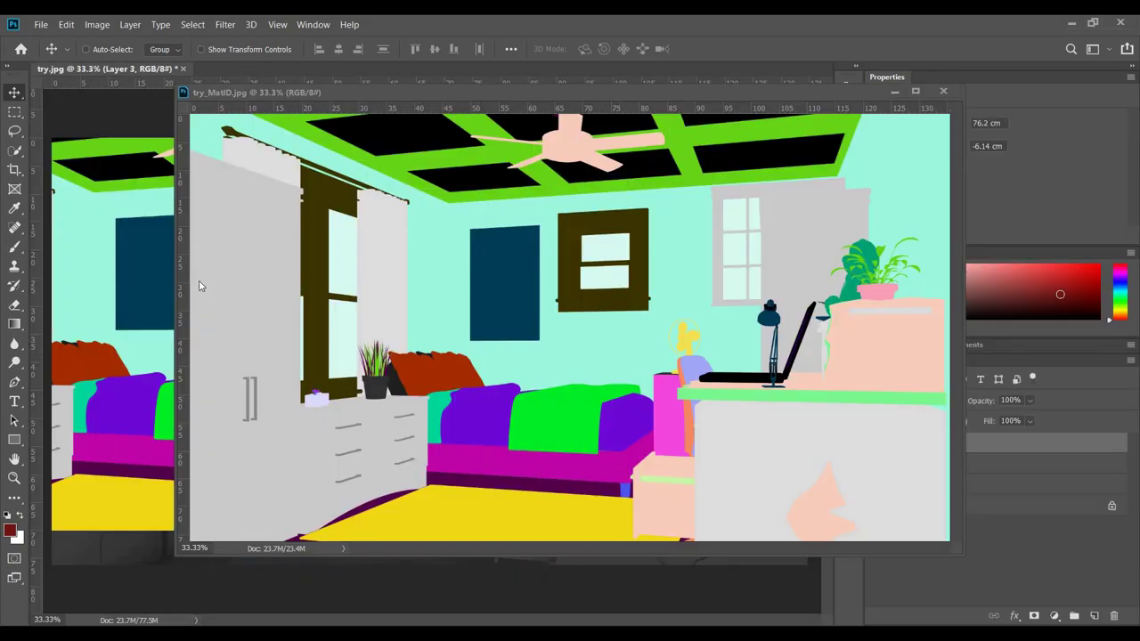
drag(201, 282, 463, 320)
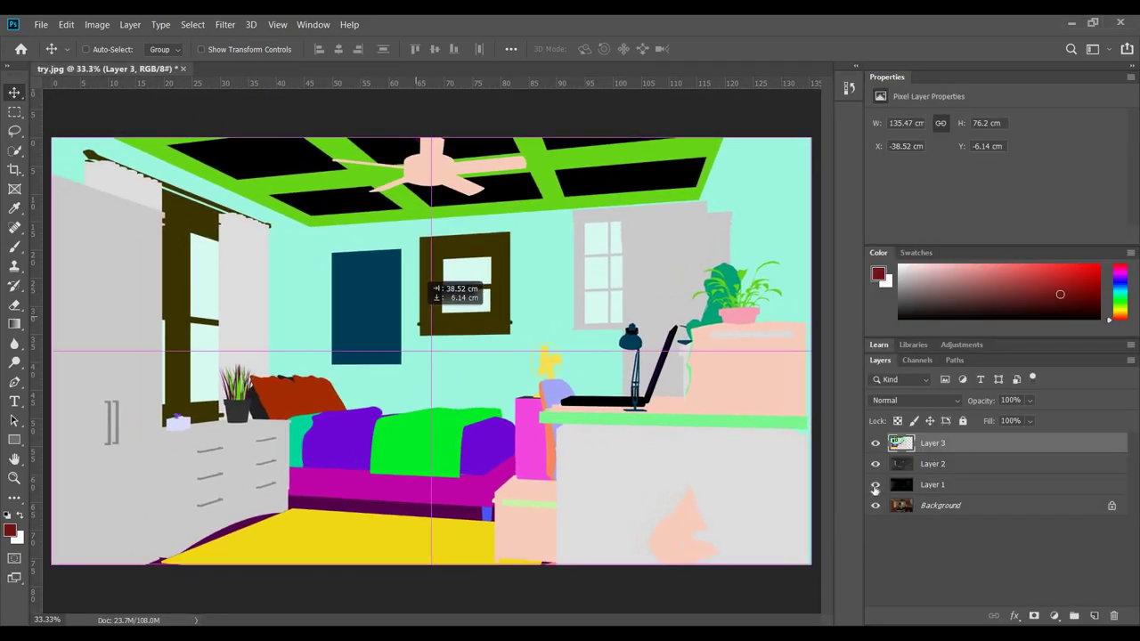
Hide Layer 3 and Layer 2, and toggle Layer 1's visibility to compare it with the render, leaving it shown
click(875, 443)
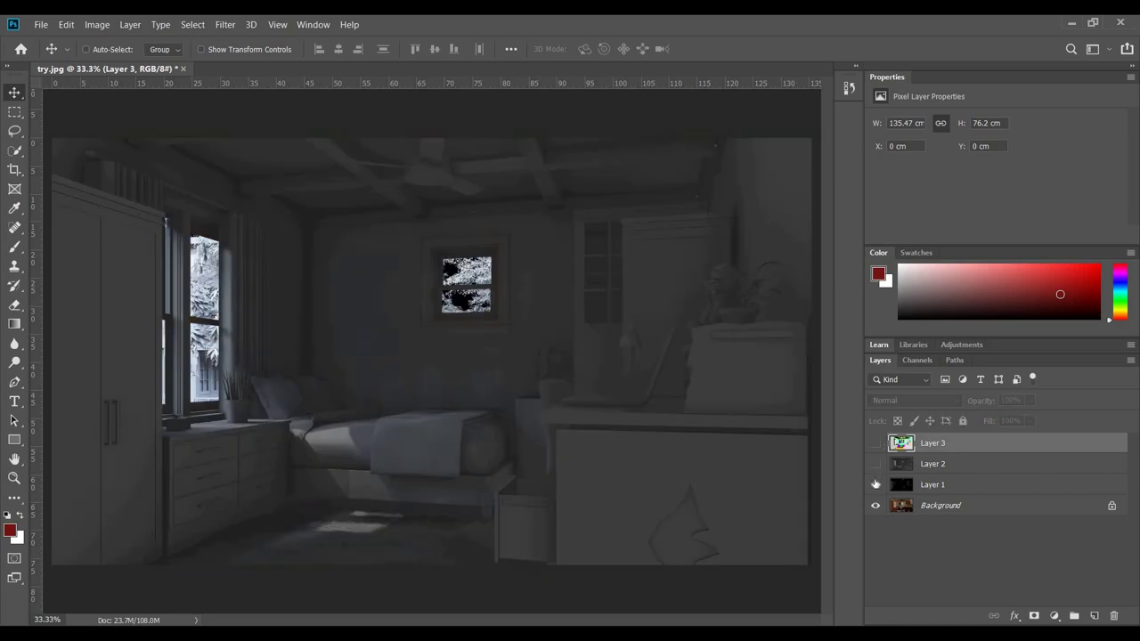
click(876, 463)
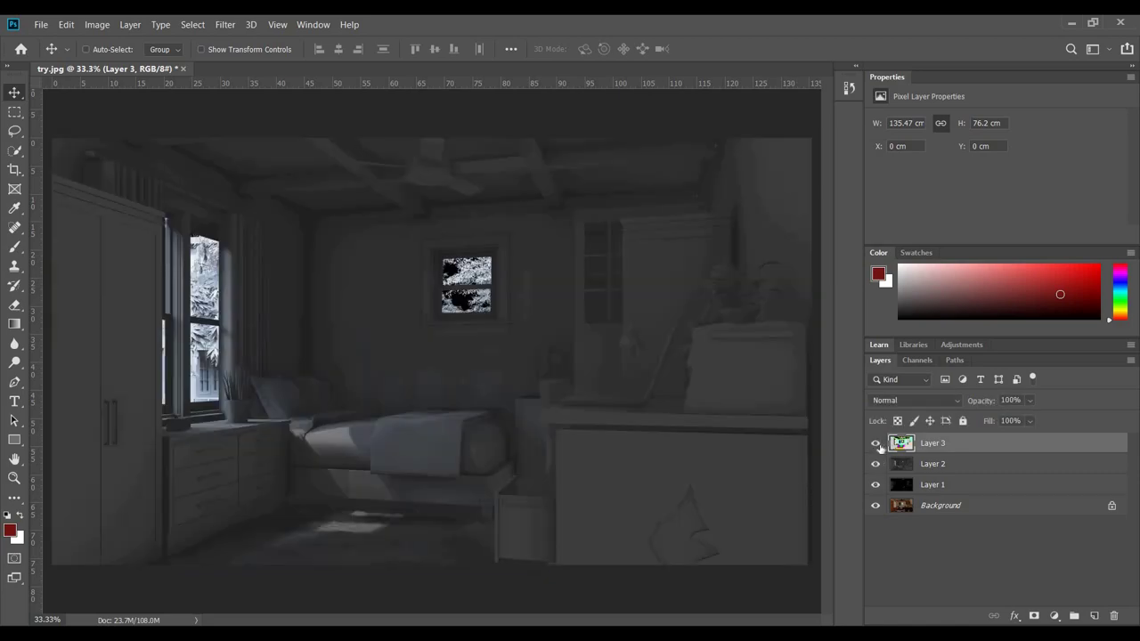
click(876, 442)
click(876, 442)
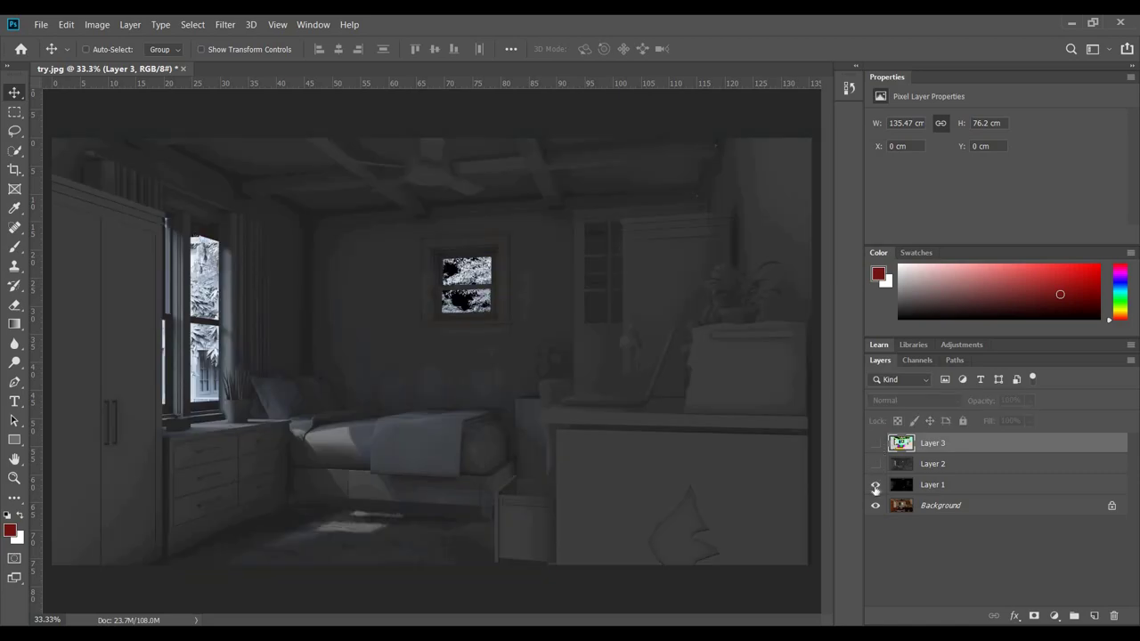
click(876, 486)
click(875, 486)
click(876, 486)
click(875, 486)
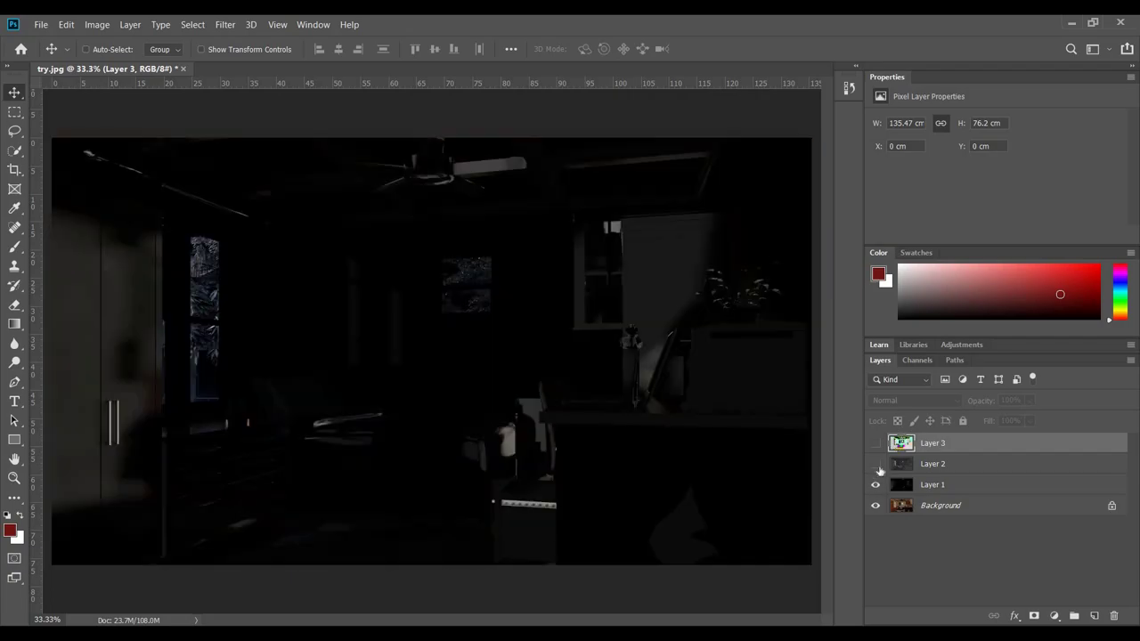
Set the blend mode of the specular layer, Layer 1, to Screen
click(962, 485)
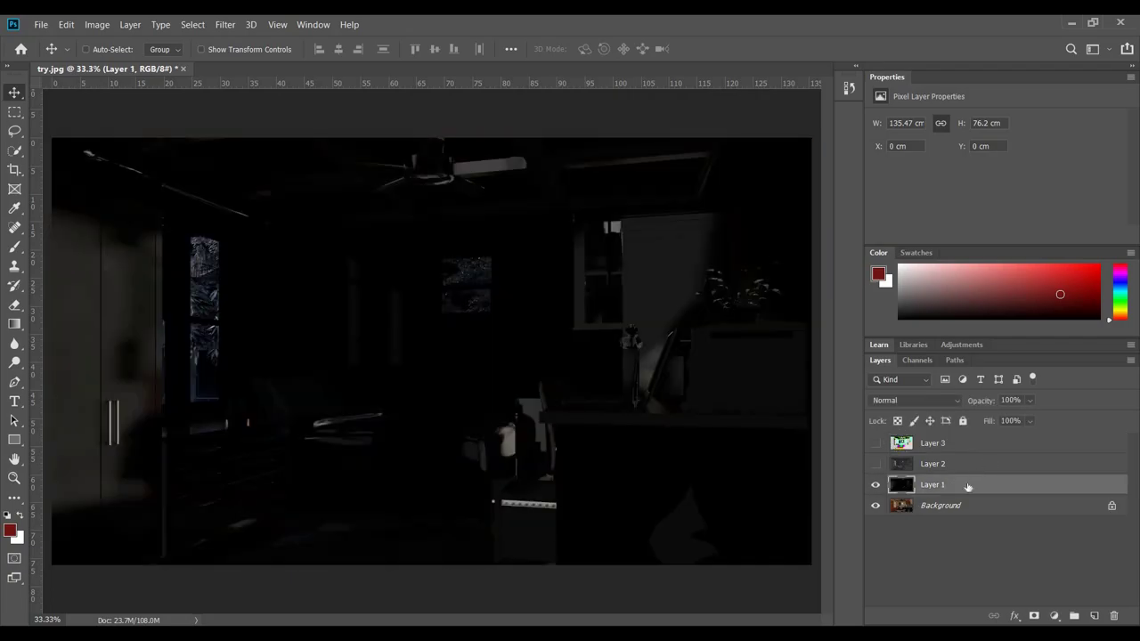
click(914, 400)
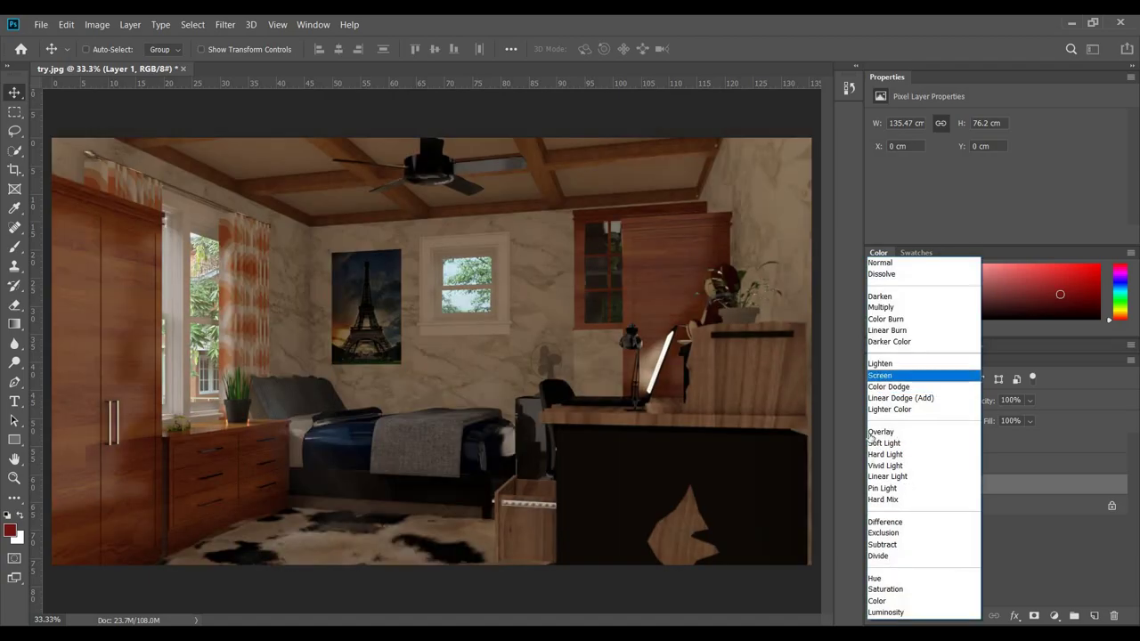
click(891, 374)
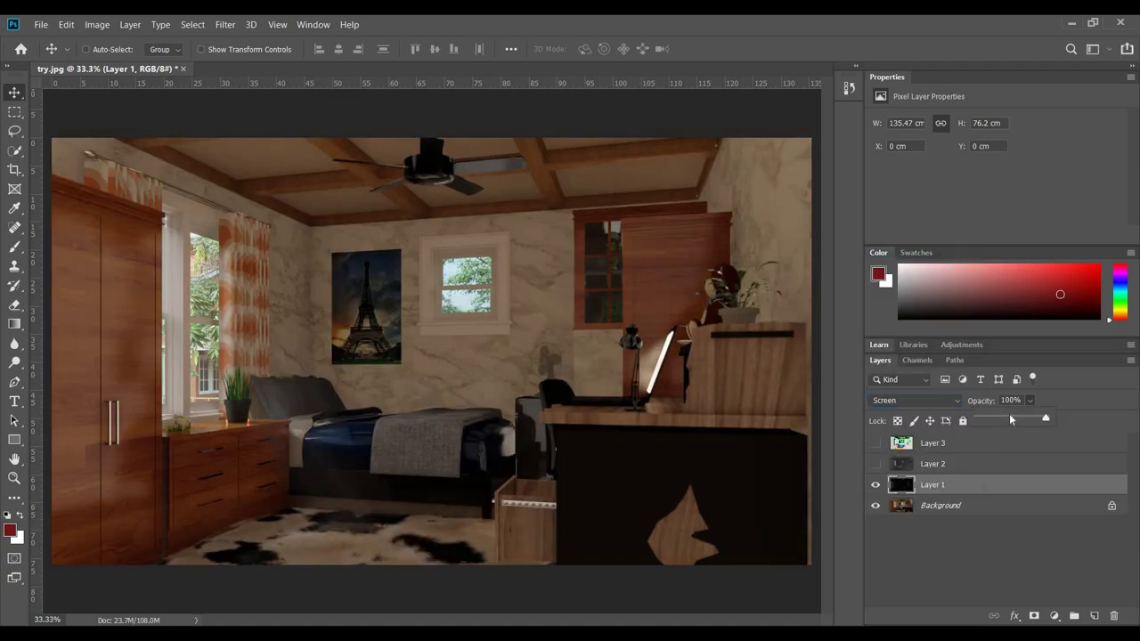
Lower the opacity of the specular layer, Layer 1, to 40%
drag(1016, 422, 1007, 422)
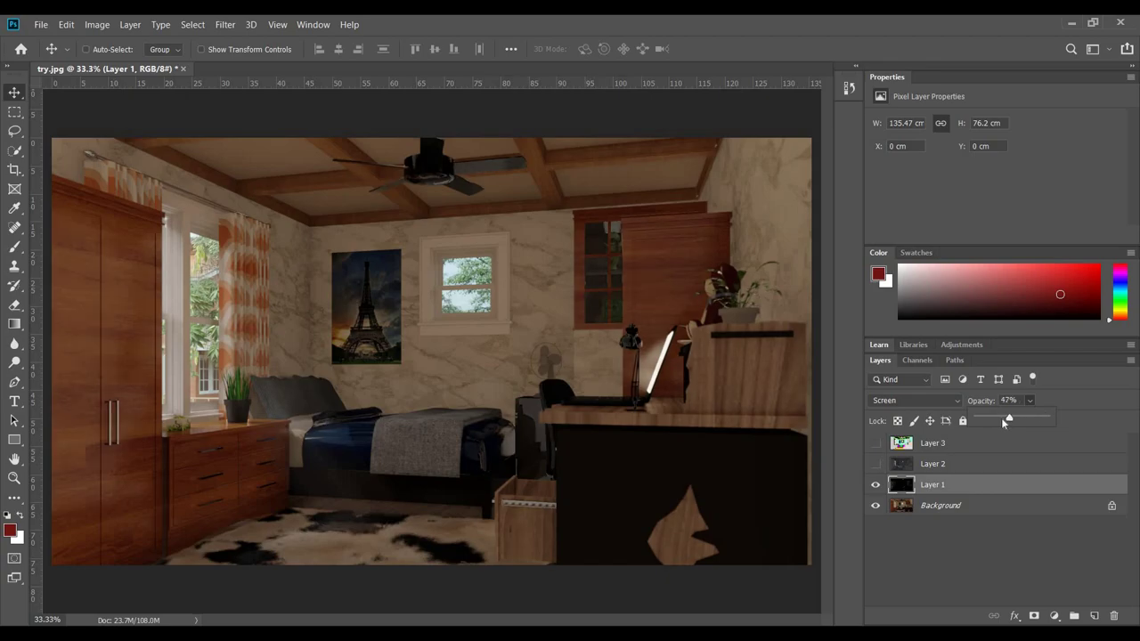
click(1012, 419)
click(1007, 401)
text(50)
drag(1028, 421, 1025, 421)
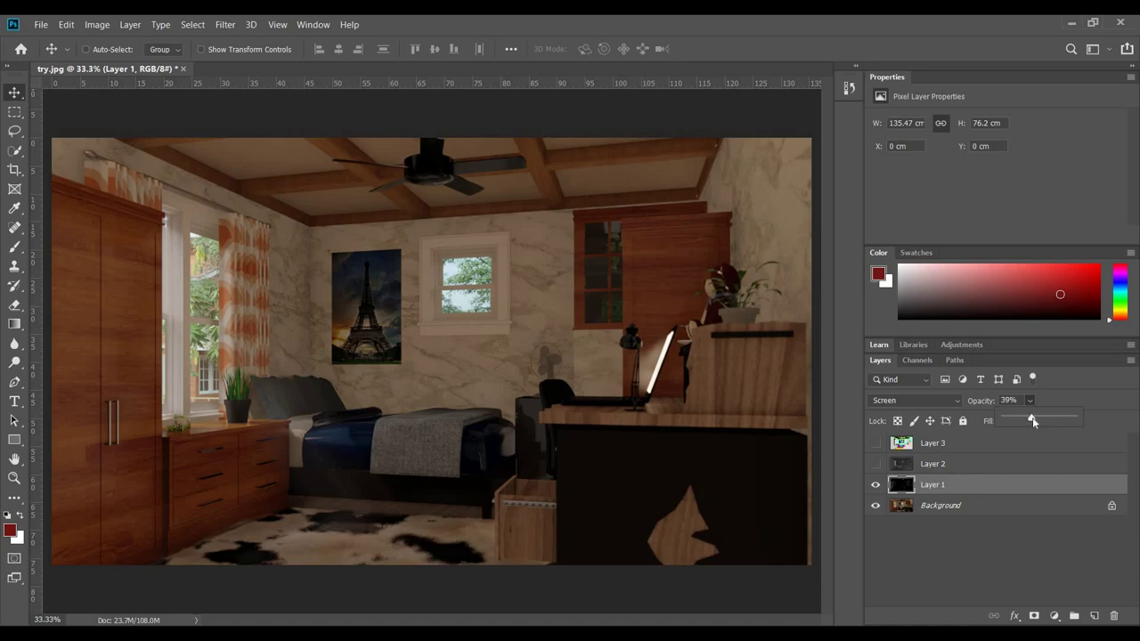
click(894, 468)
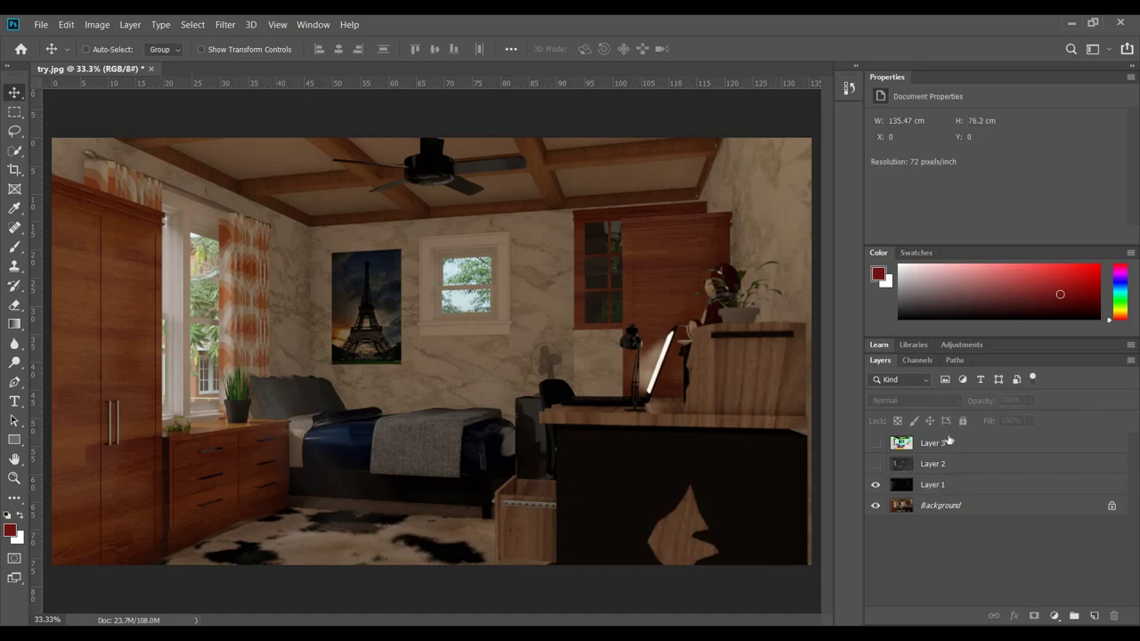
Show the lighting layer, Layer 2, and set its blend mode to Soft Light
click(932, 463)
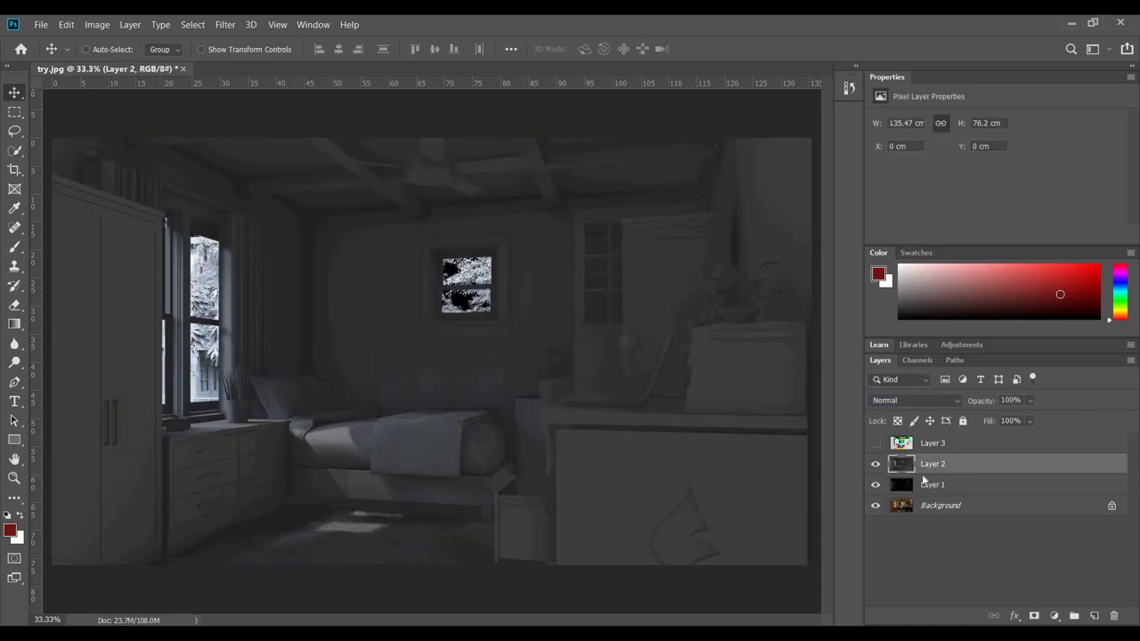
click(915, 400)
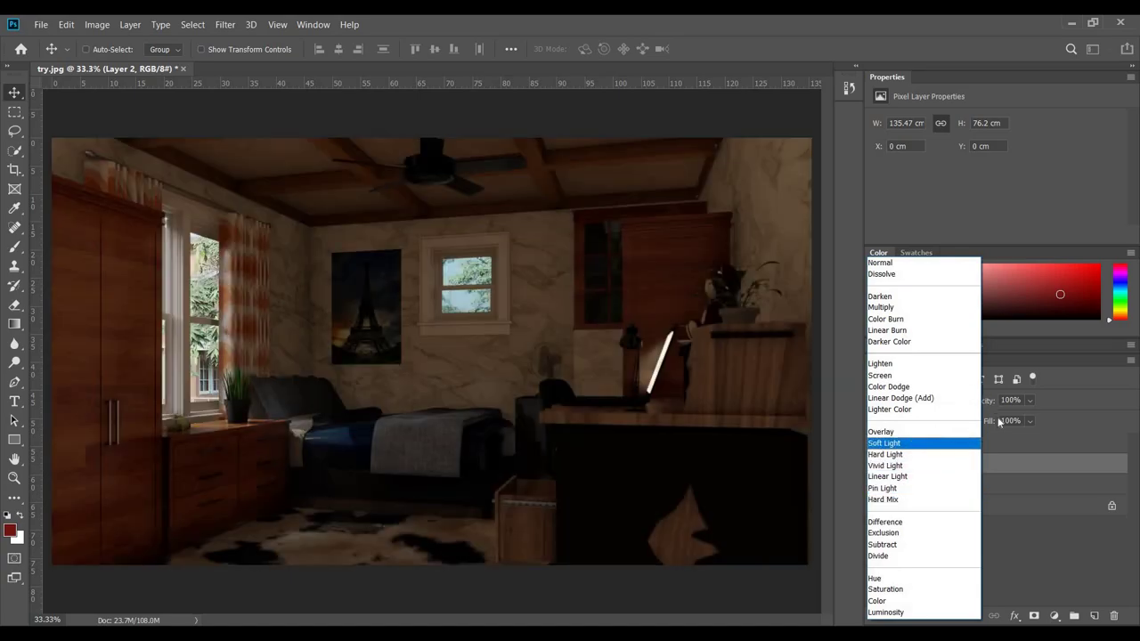
click(909, 442)
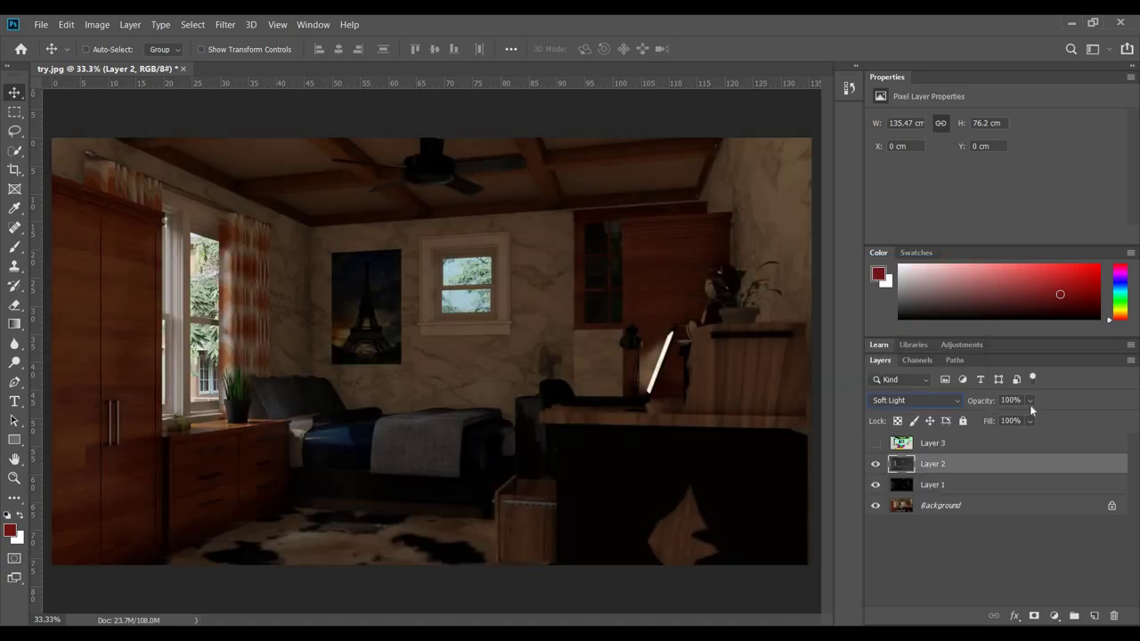
Reduce the opacity of the lighting layer, Layer 2, to 33%
click(1030, 399)
drag(1048, 418, 997, 418)
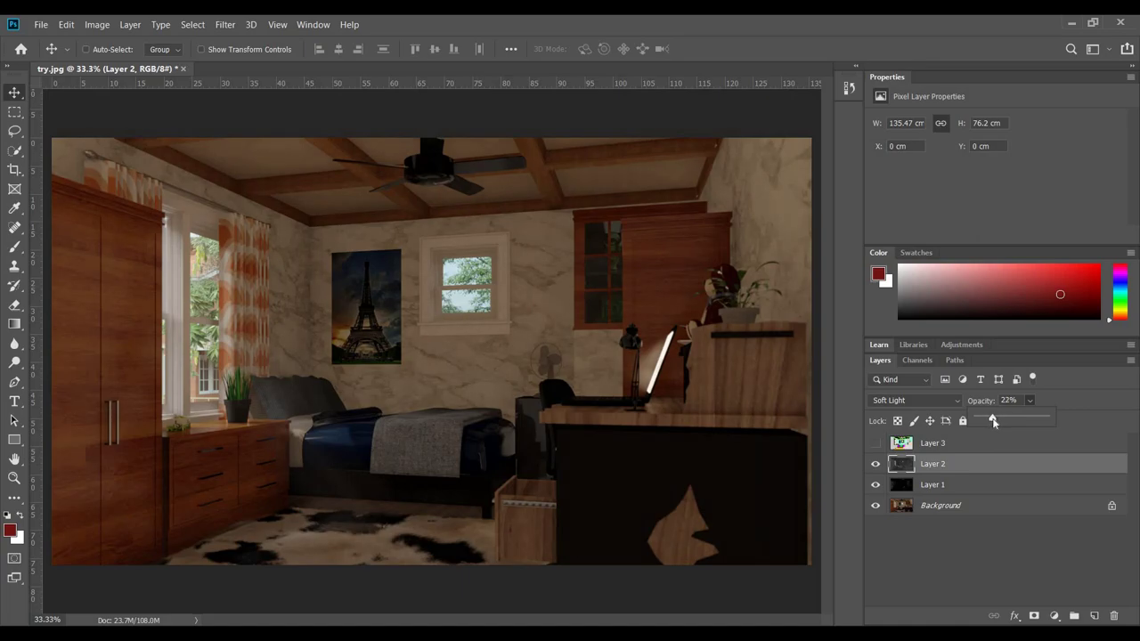
drag(999, 419, 994, 419)
click(1010, 418)
click(1009, 543)
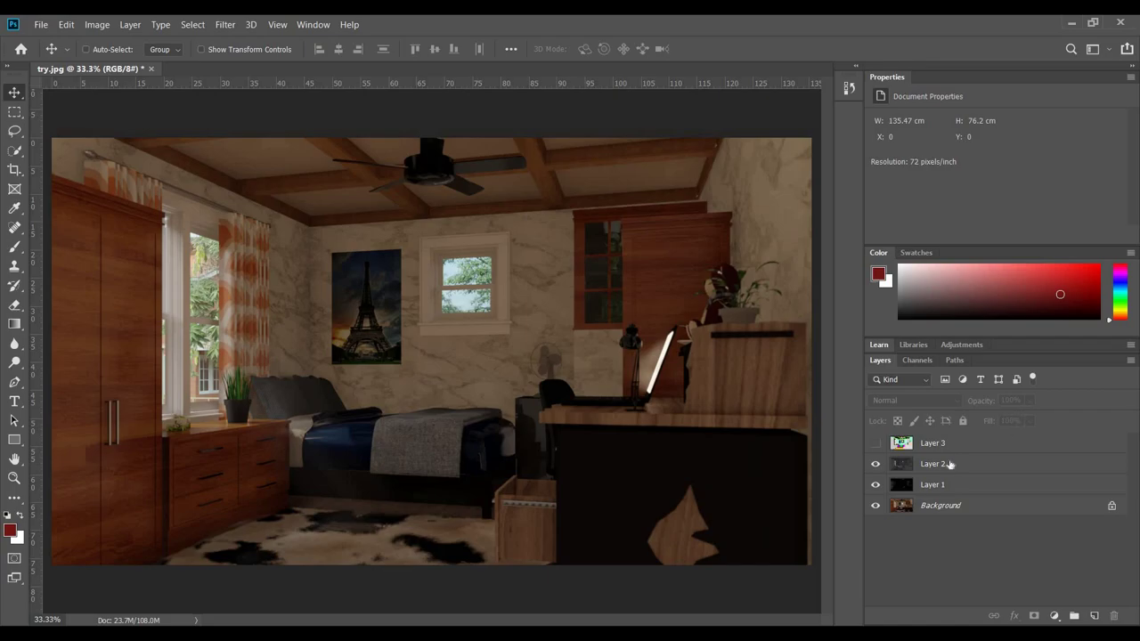
click(987, 461)
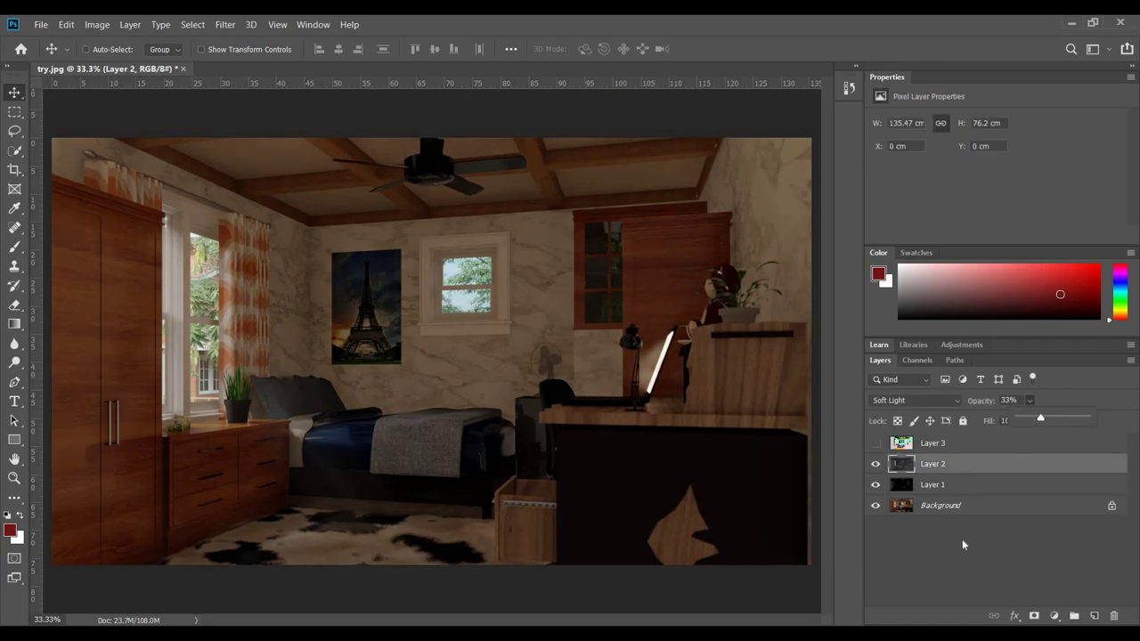
Convert the locked Background into a regular layer with the default settings
click(978, 510)
double_click(940, 505)
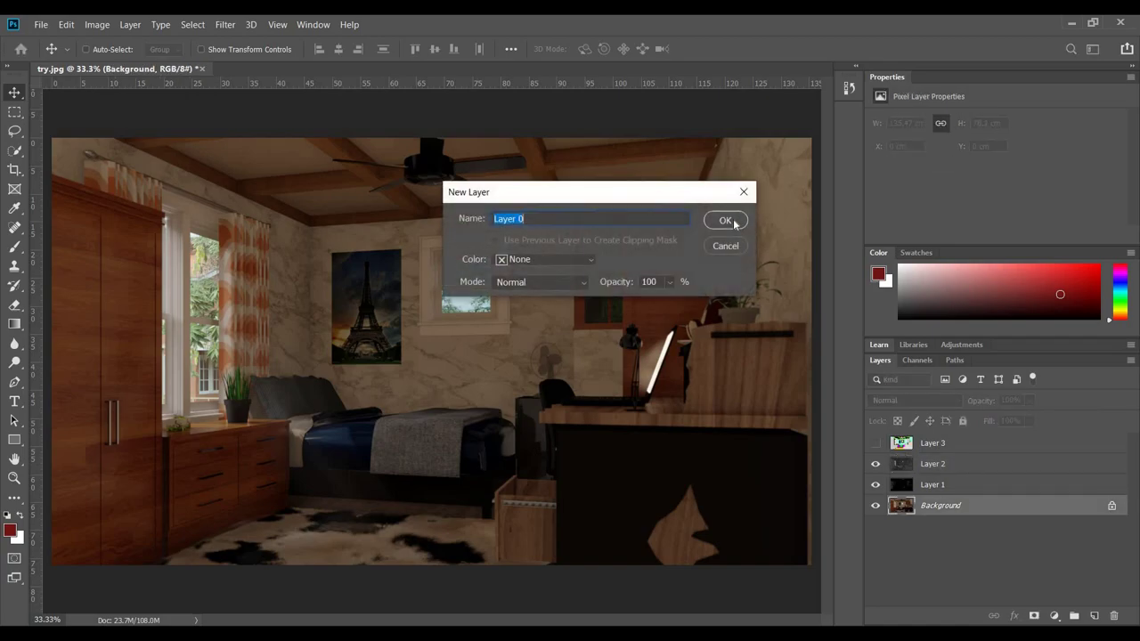
key(Return)
Duplicate the specular layer together with the base render layer and merge the two copies into one layer
shift+click(962, 494)
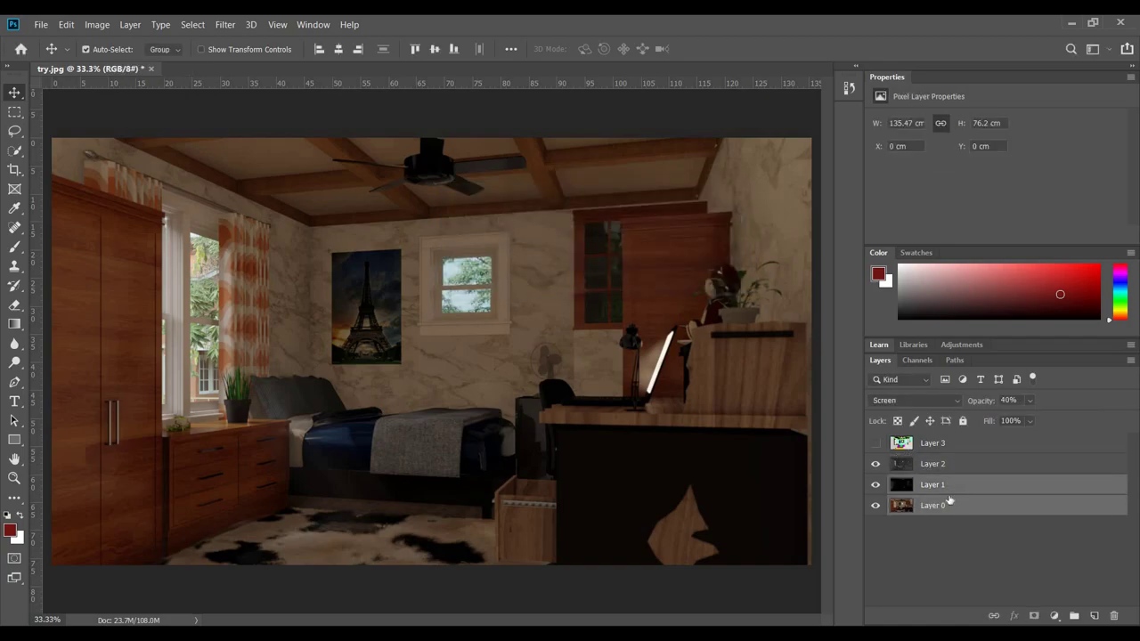
drag(1071, 615, 1094, 615)
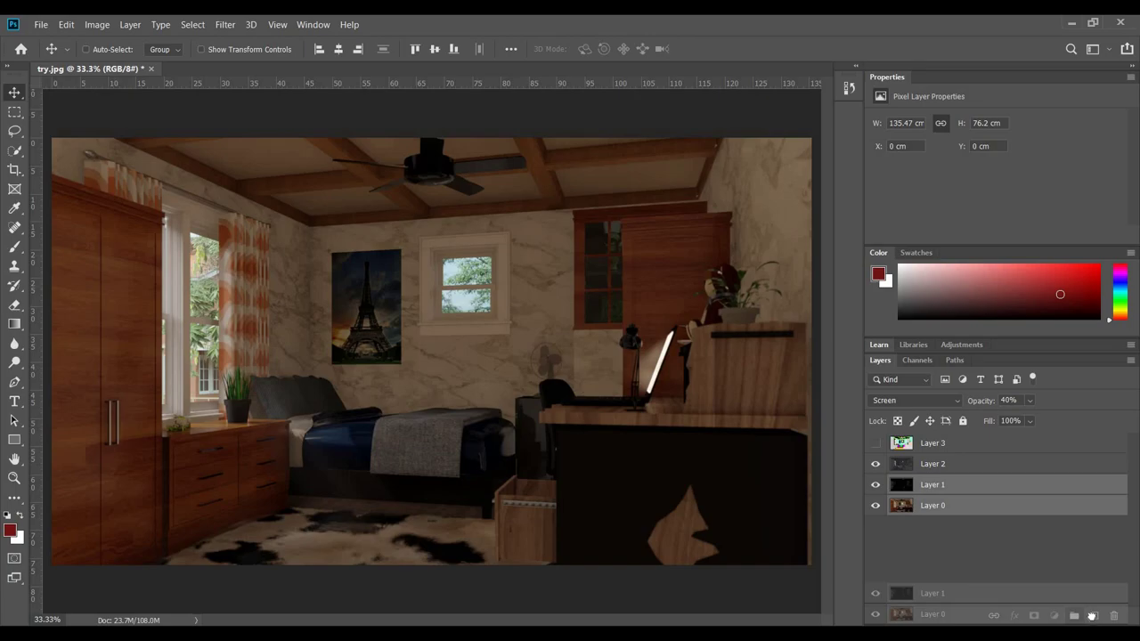
right_click(951, 484)
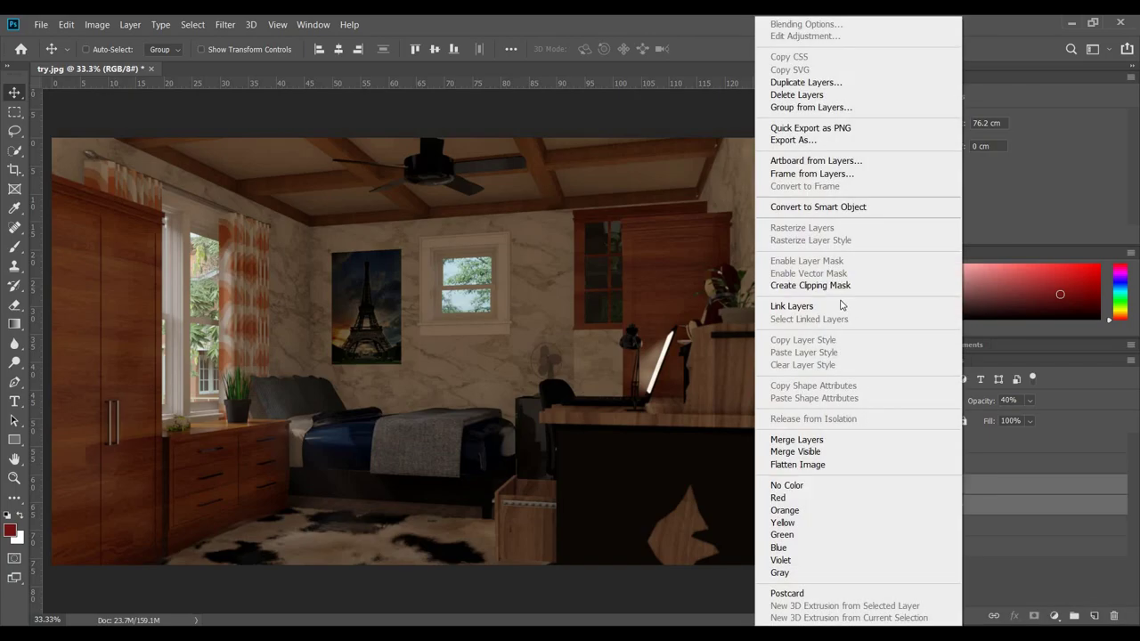
click(824, 441)
key(ctrl+e)
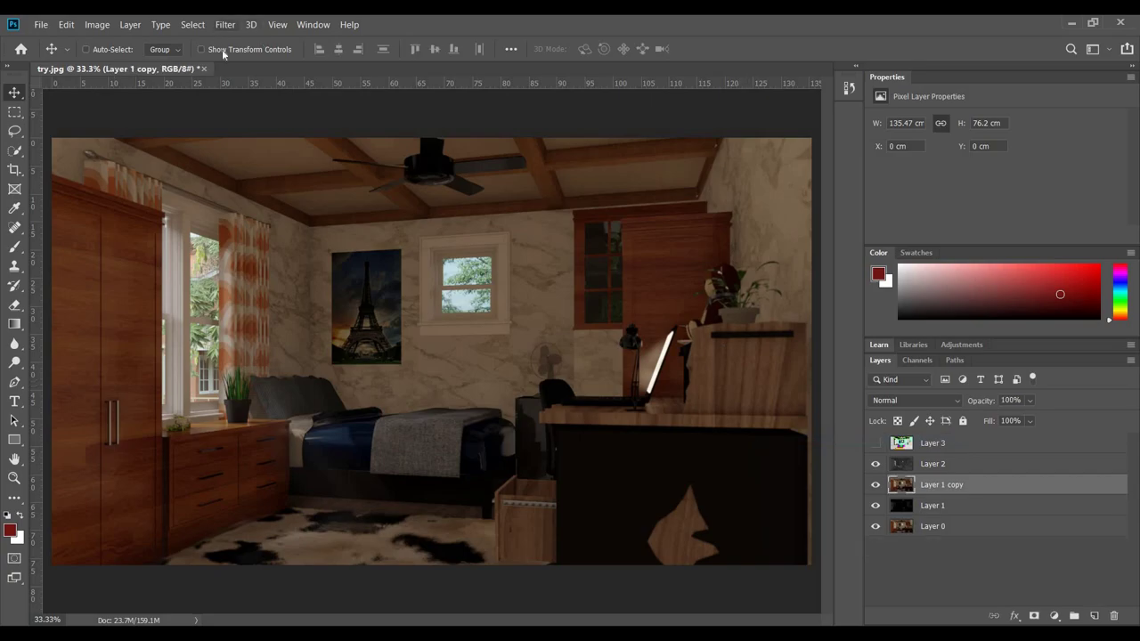
Open the Camera Raw Filter for the merged copy of the render and specular layers
key(alt+t)
mouse_move(260, 182)
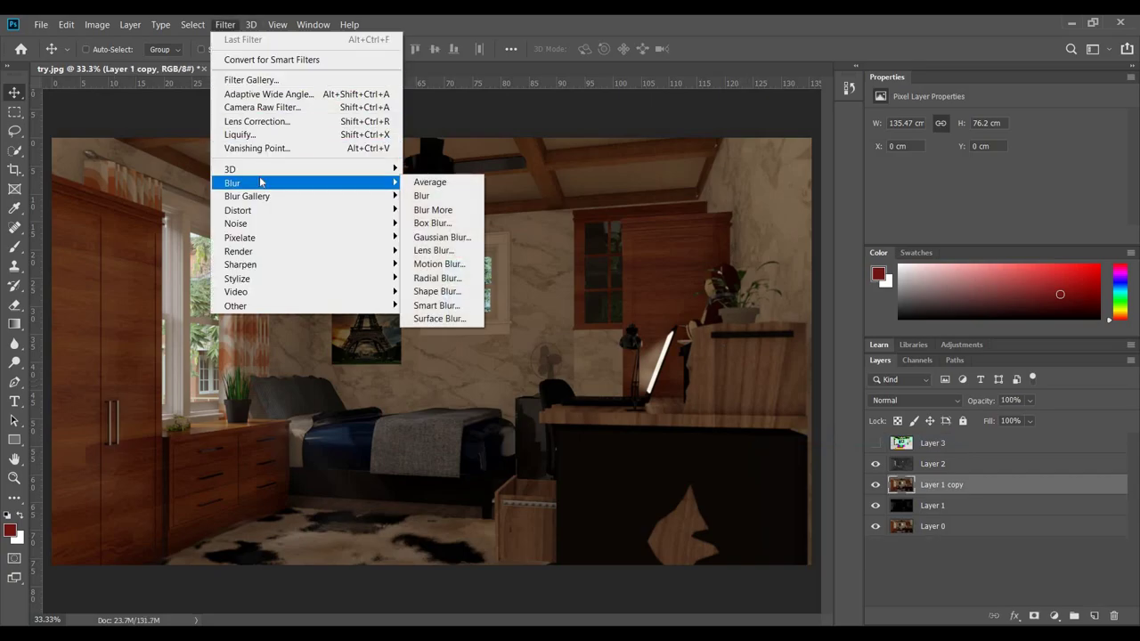
key(Up)
key(Up)
key(Up)
key(Up)
key(Up)
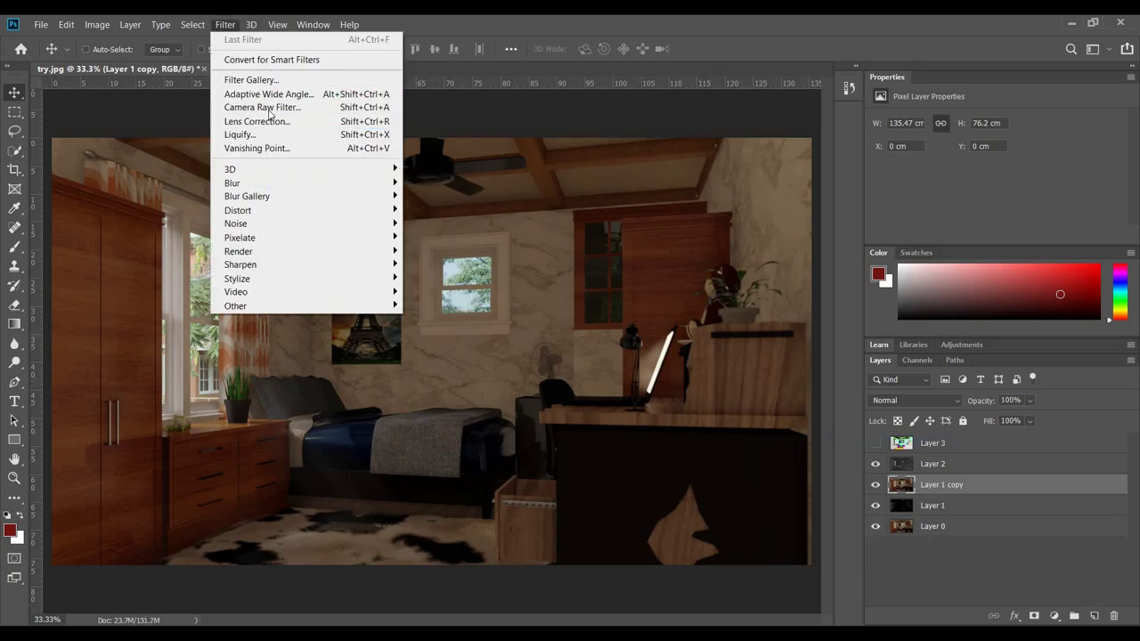
key(Return)
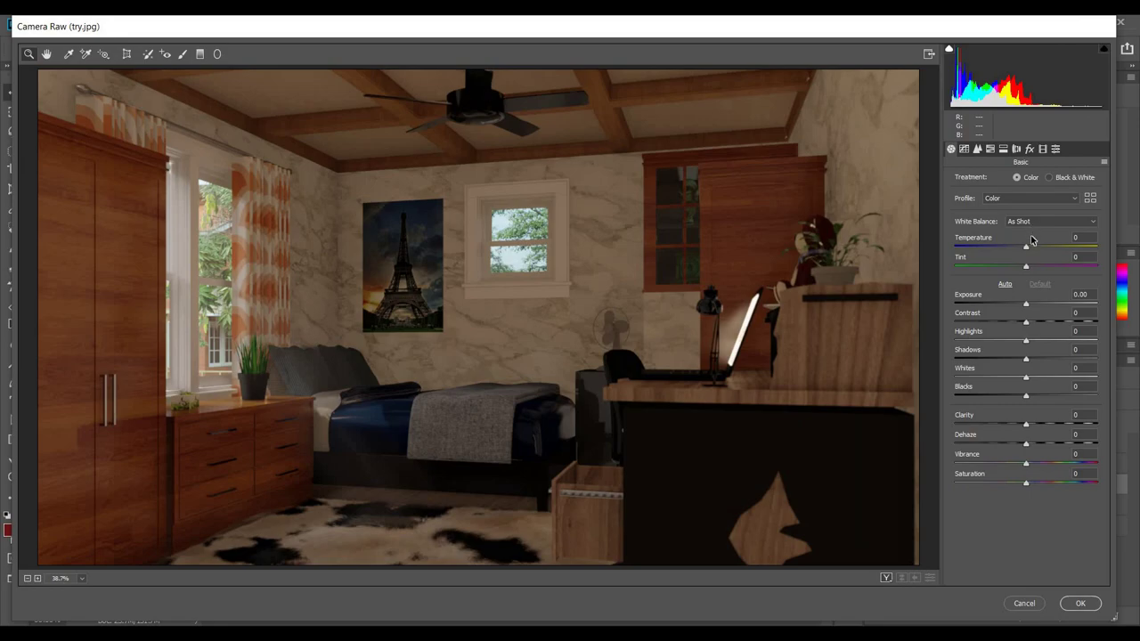
Set the white balance to Auto and apply the automatic tone adjustments
click(1046, 220)
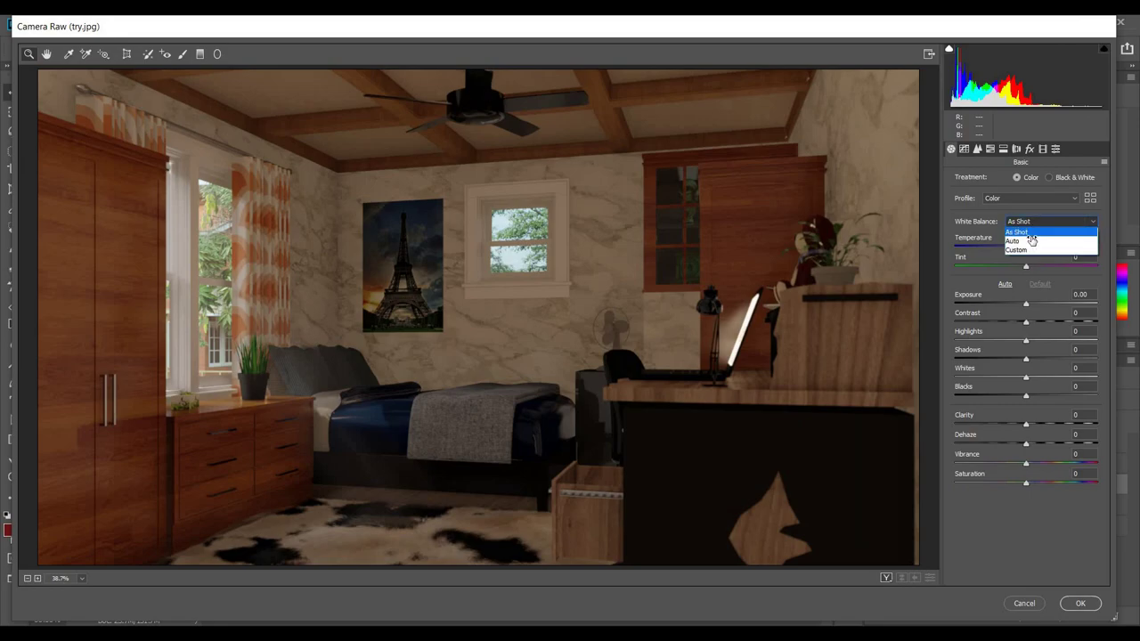
click(1032, 235)
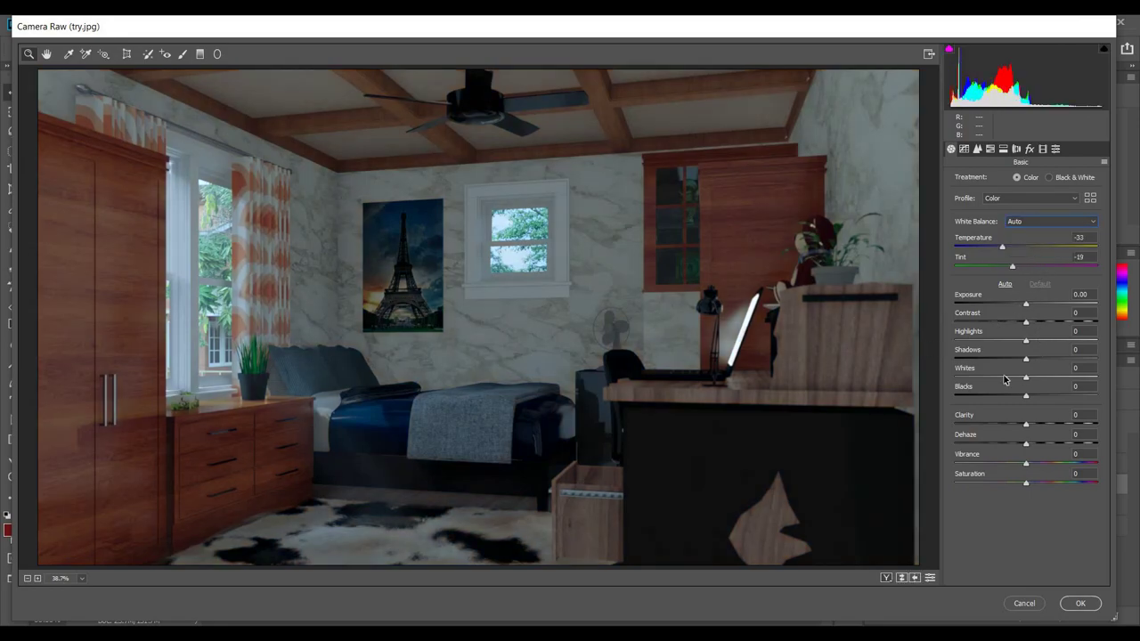
key(ctrl+u)
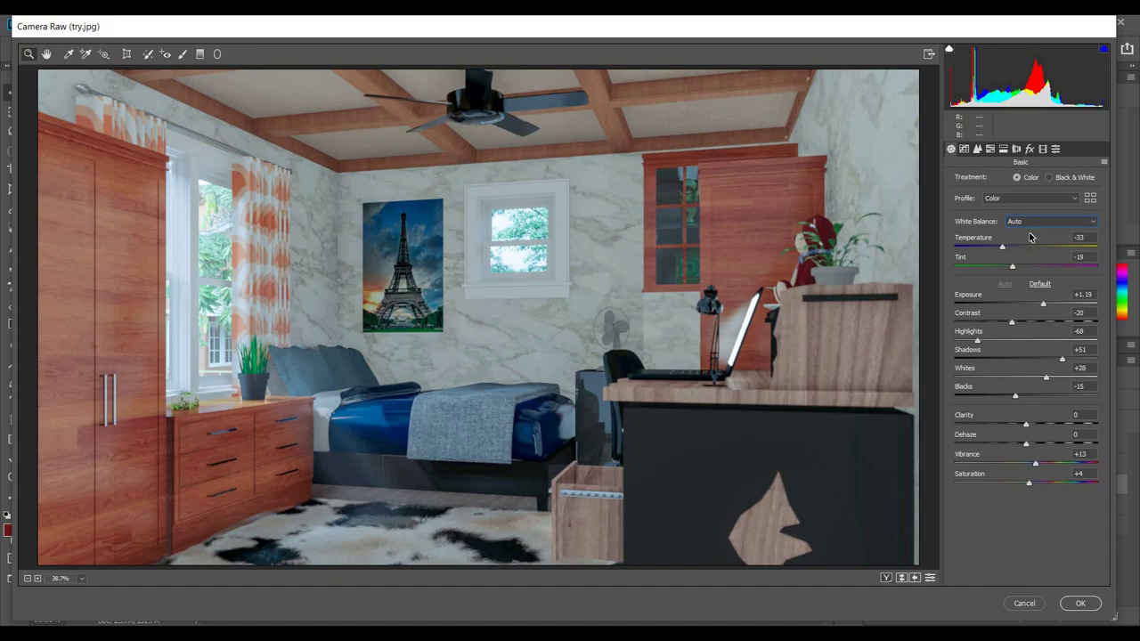
Compare the image with the As Shot white balance, then return the white balance to Auto
click(1036, 228)
click(1036, 230)
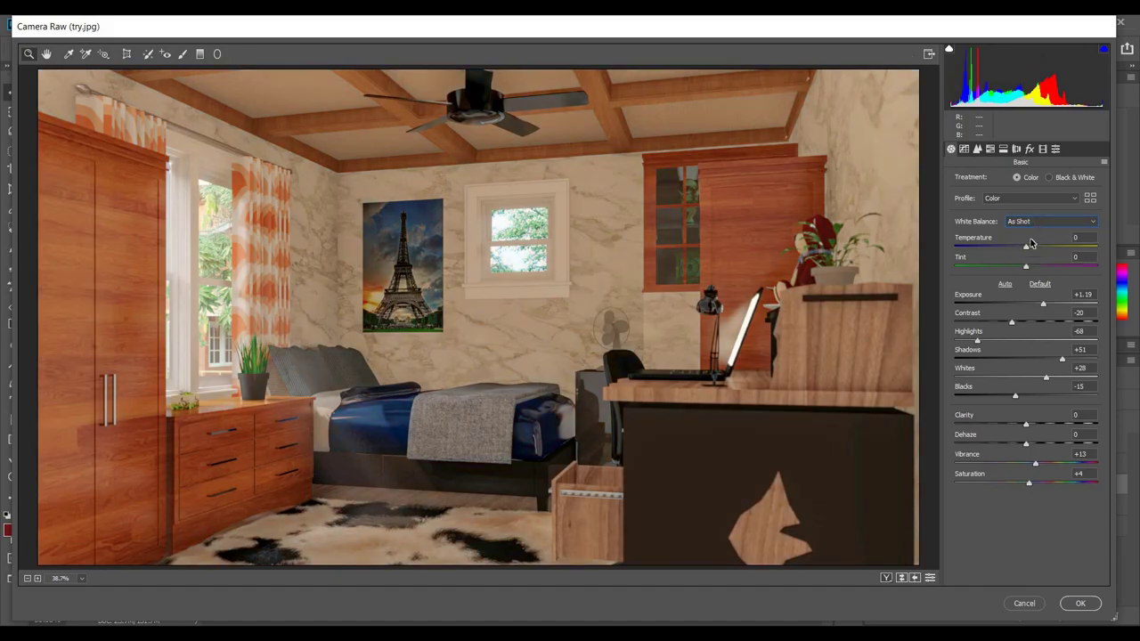
click(1033, 223)
click(1034, 241)
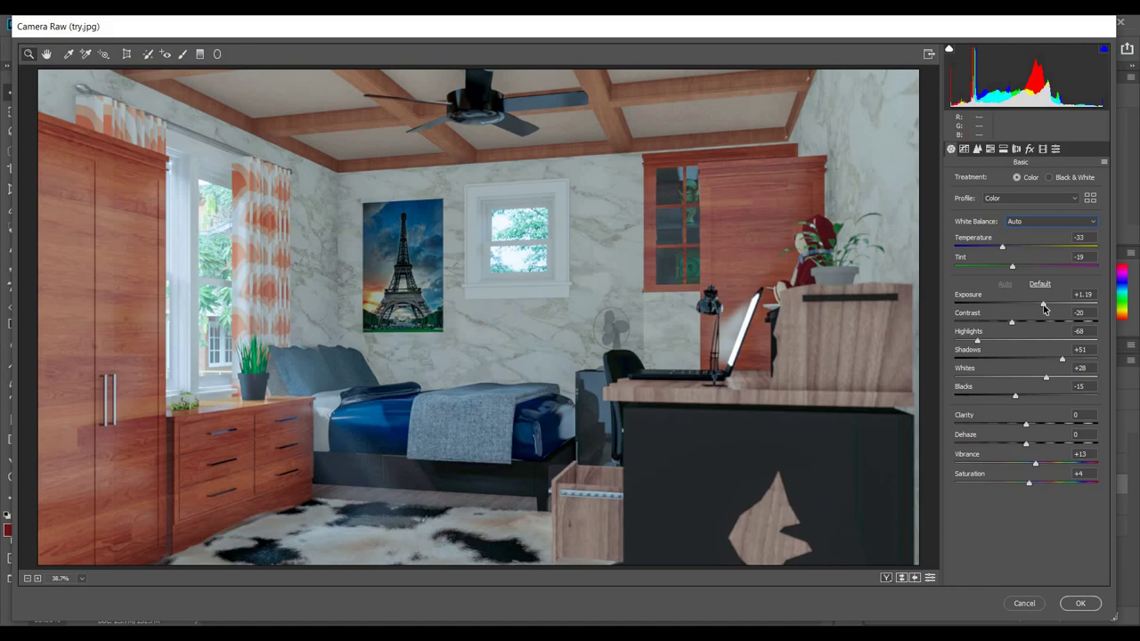
Set Exposure to +0.45 and Clarity to +10 in the Basic adjustments
drag(1043, 307, 1033, 307)
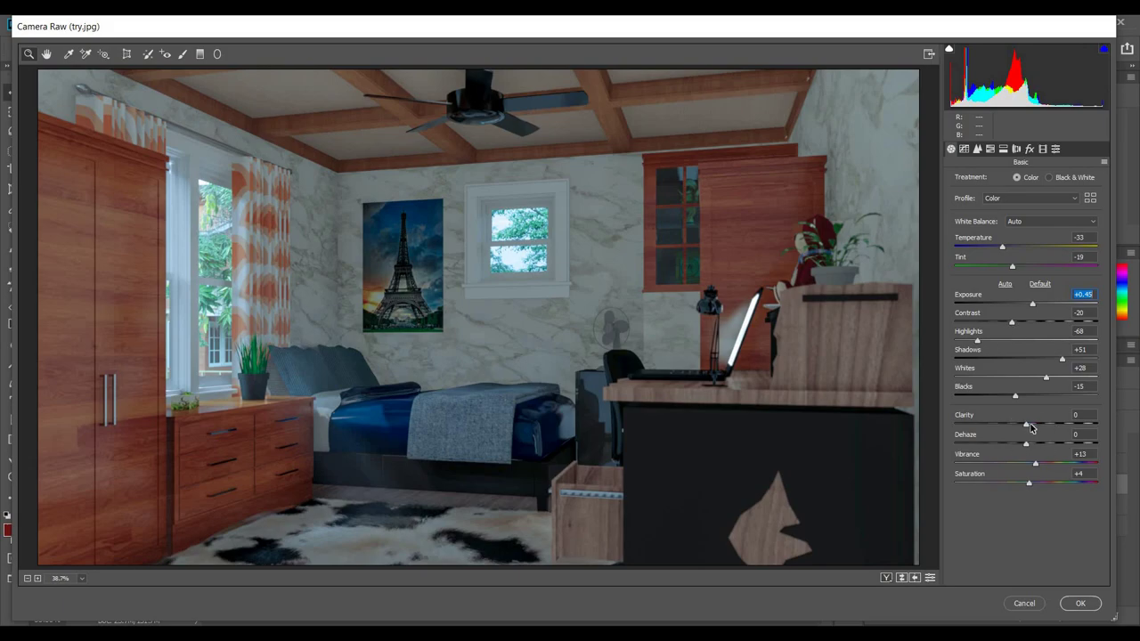
mouse_move(1027, 428)
mouse_down()
mouse_move(1045, 426)
mouse_move(1034, 427)
mouse_up()
click(1090, 416)
key(BackSpace)
text(0)
Lower the Saturation to -6 in the Basic adjustments
click(1029, 487)
drag(1022, 487, 1021, 488)
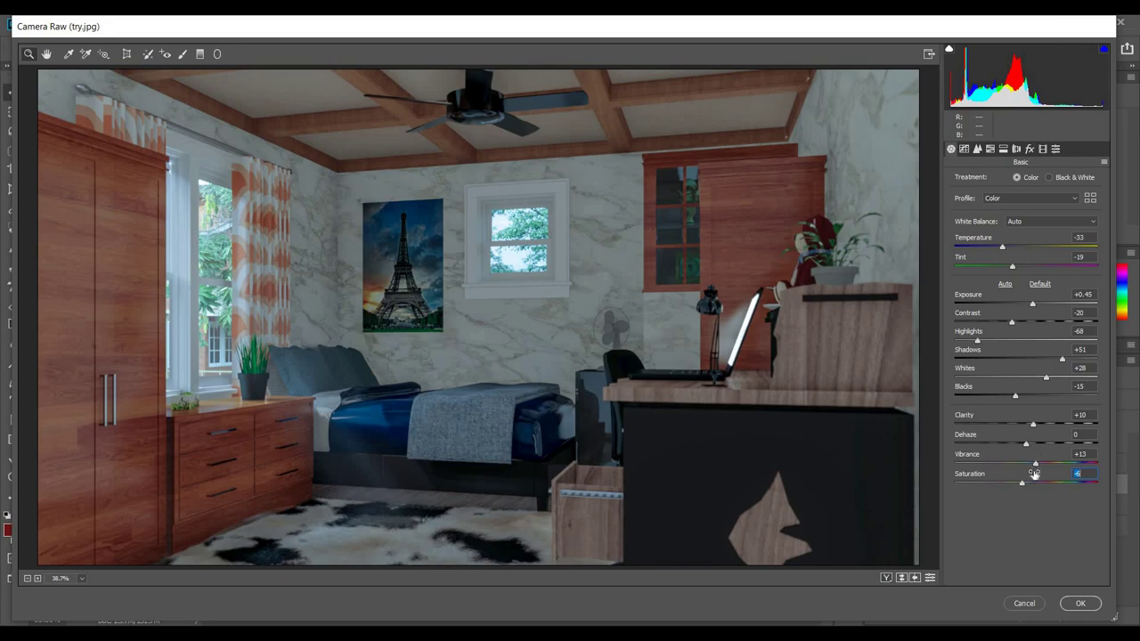
Raise the Vibrance slightly in the Basic adjustments and shift the parametric tone curve's shadow split point lower
drag(1036, 468, 1039, 469)
drag(1037, 469, 1039, 468)
key(ctrl+alt+2)
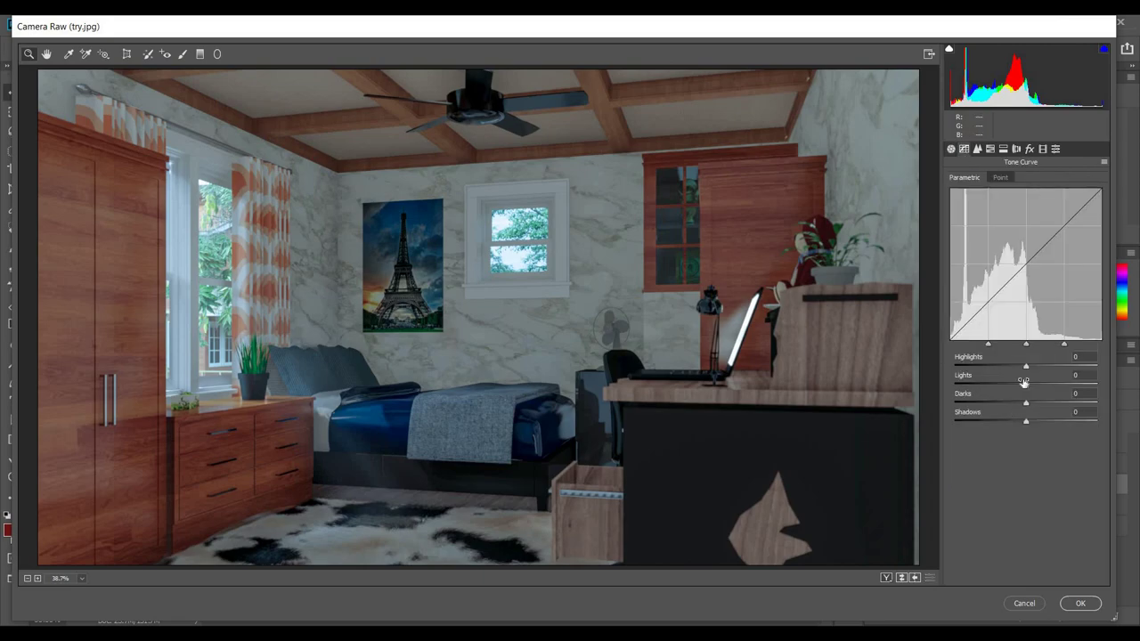
drag(989, 346, 966, 346)
Set the sharpening Amount to 3 and the Luminance noise reduction to 3 in the Detail adjustments
click(977, 149)
click(1029, 193)
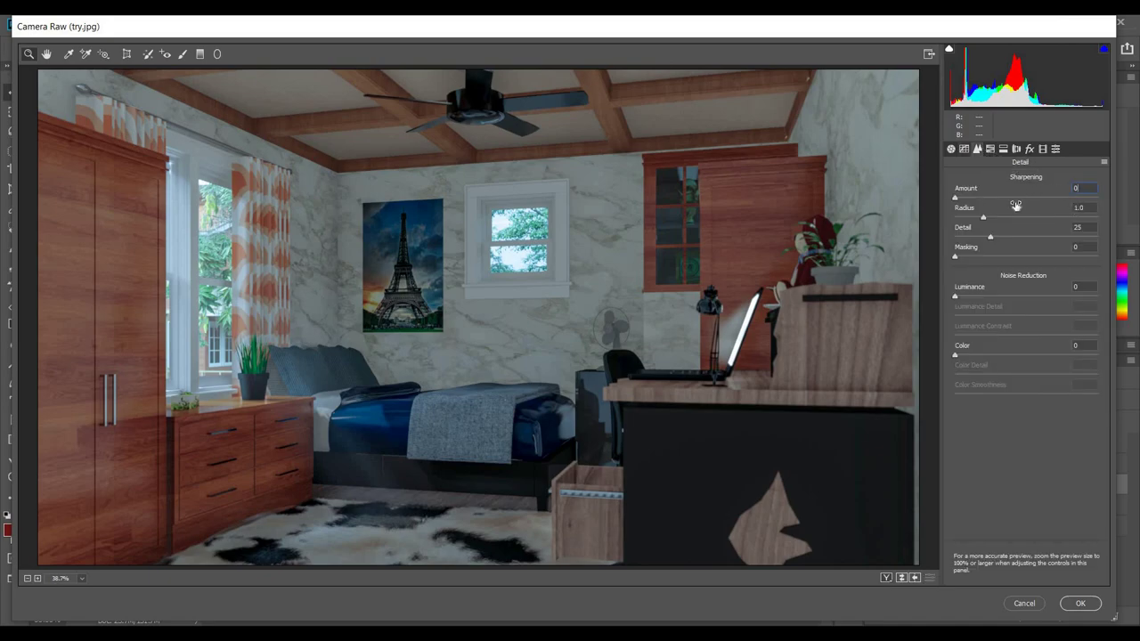
text(3)
click(1033, 298)
text(3)
Set the Grain Amount to 5 in the Effects adjustments
click(1016, 148)
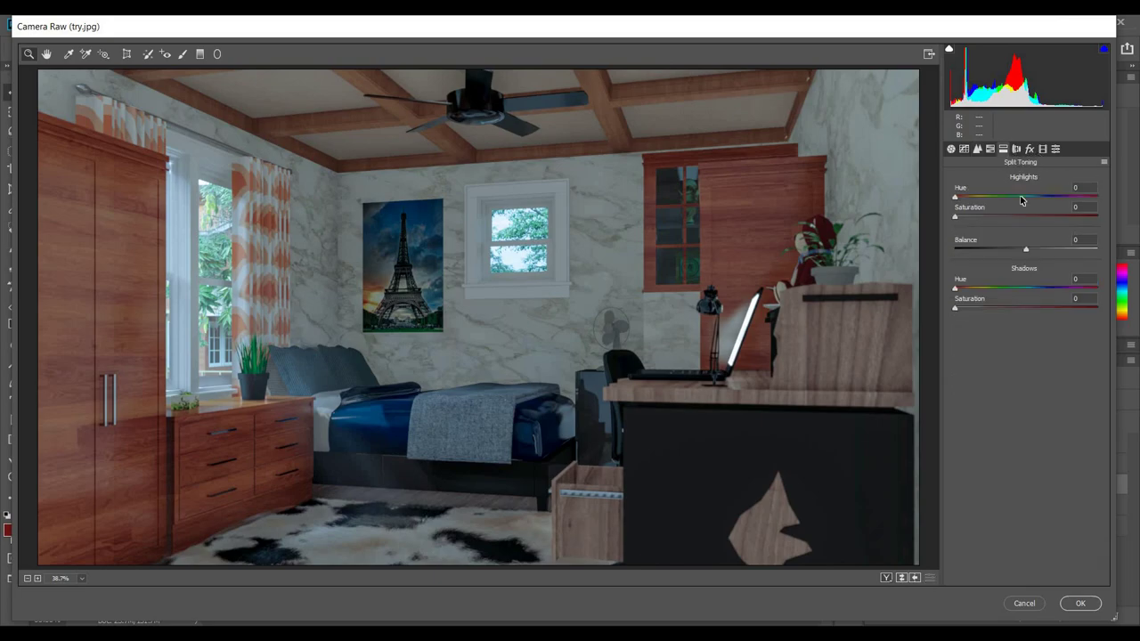
click(1030, 149)
click(1084, 191)
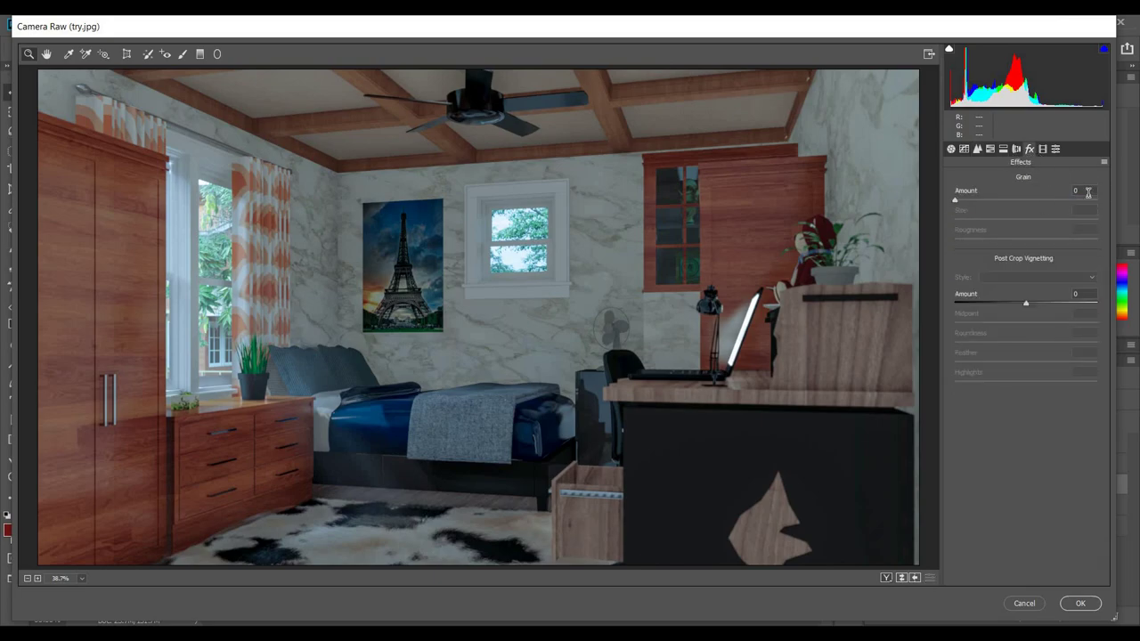
text(35)
Darken the image edges with a Highlight Priority post-crop vignette, setting Amount to -42 and Midpoint to 89
drag(1027, 308, 1004, 303)
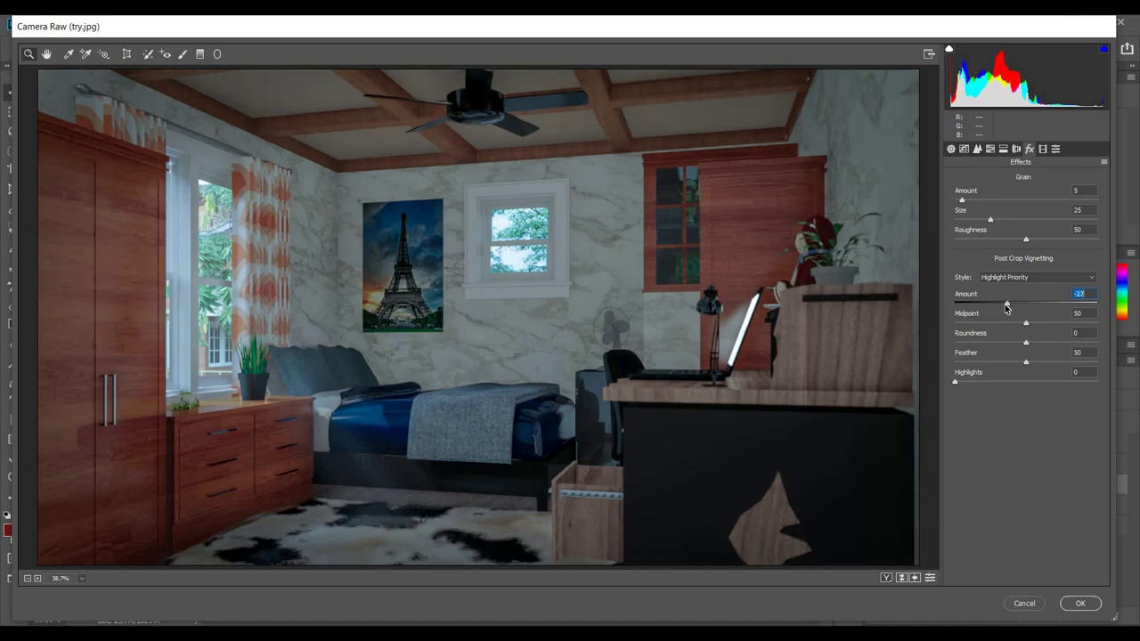
key(Down)
drag(1026, 324, 1118, 330)
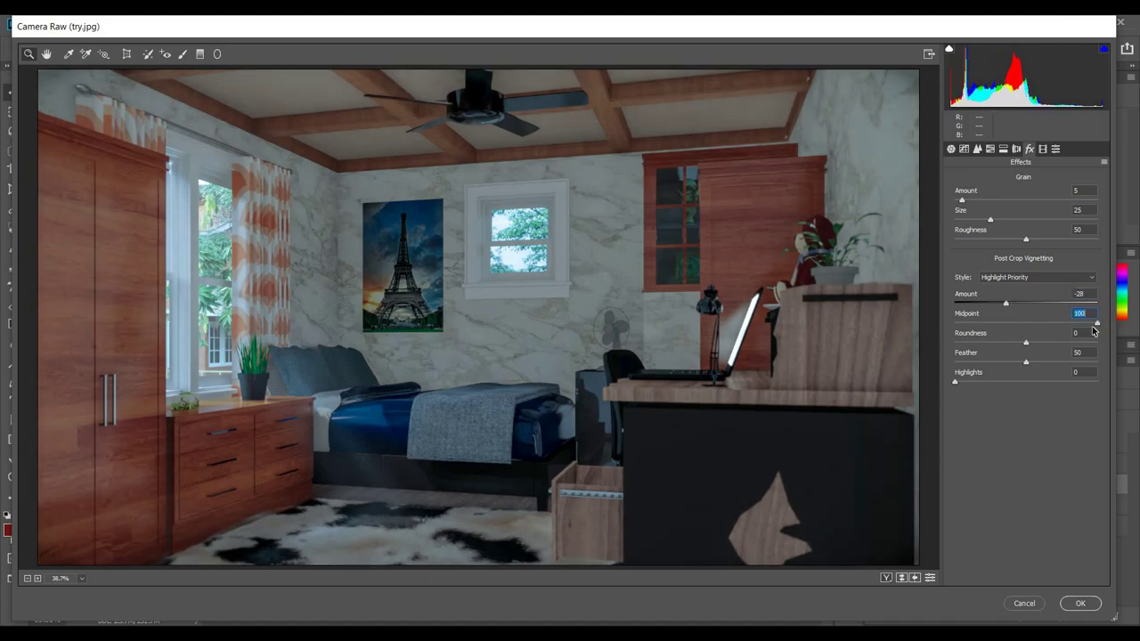
text(82)
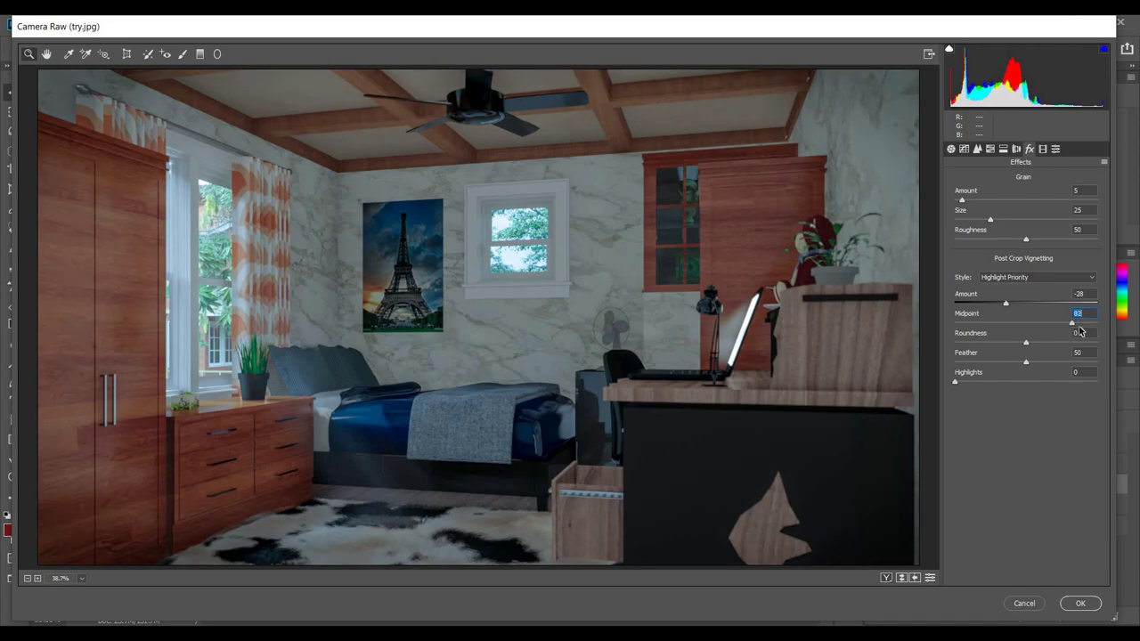
text(89)
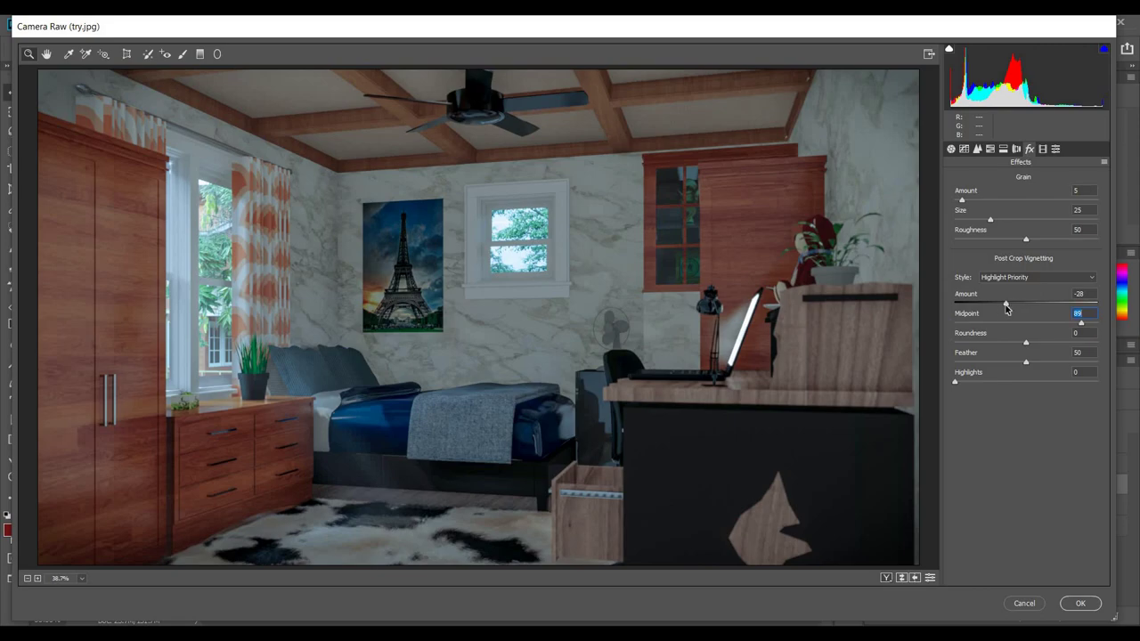
drag(1007, 308, 992, 308)
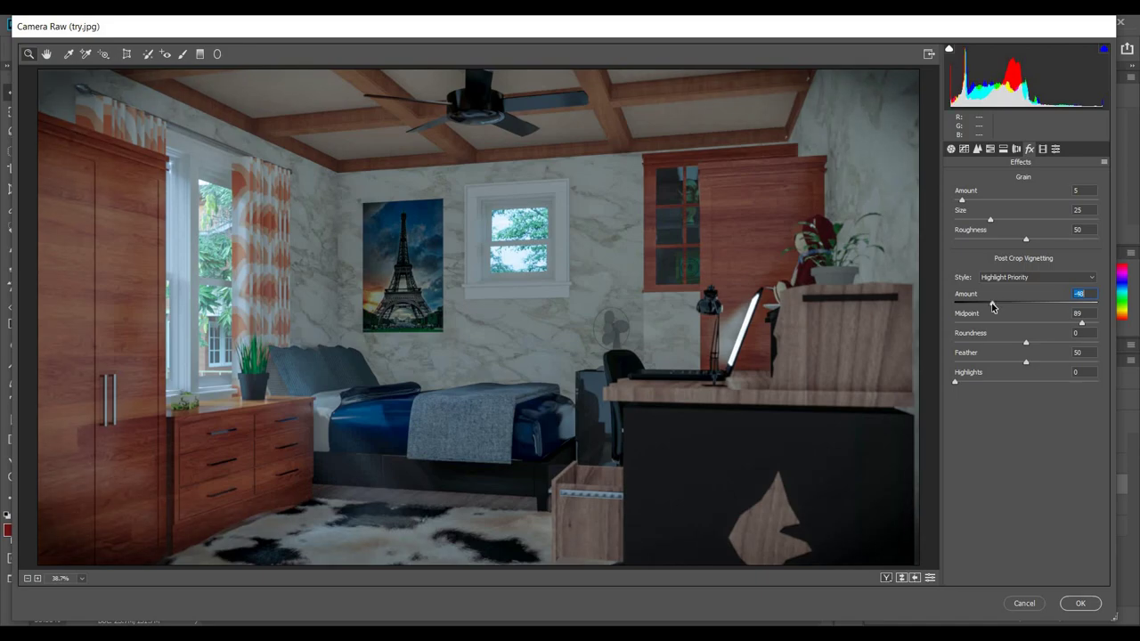
drag(998, 307, 998, 307)
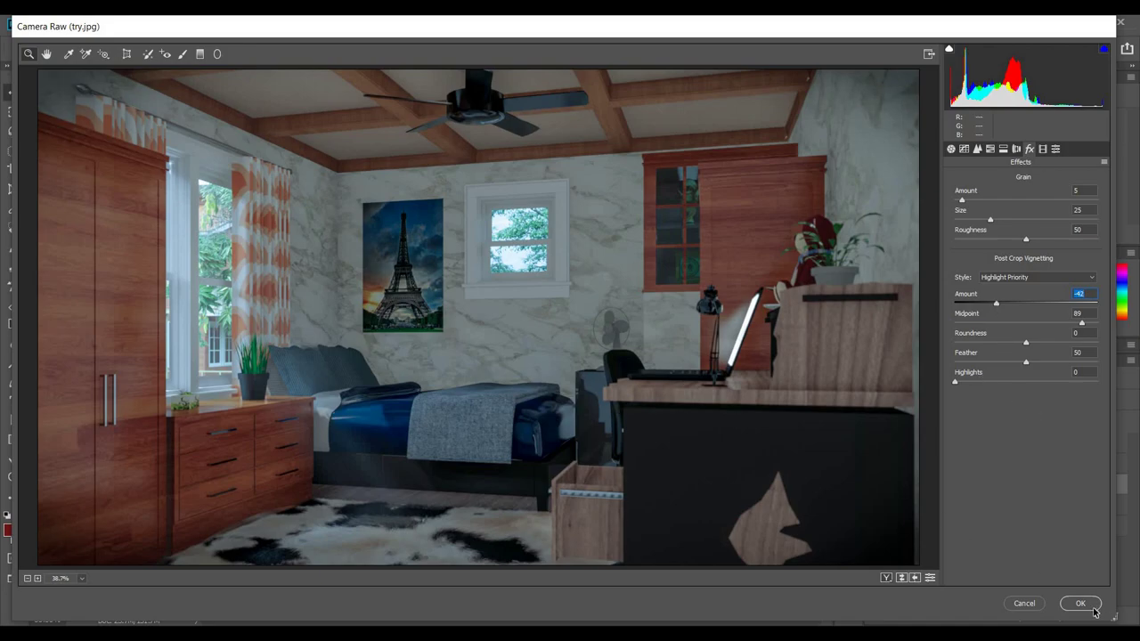
Review the HSL, Detail and Tone Curve settings, and apply the Camera Raw adjustments to the merged layer
click(1003, 149)
click(990, 148)
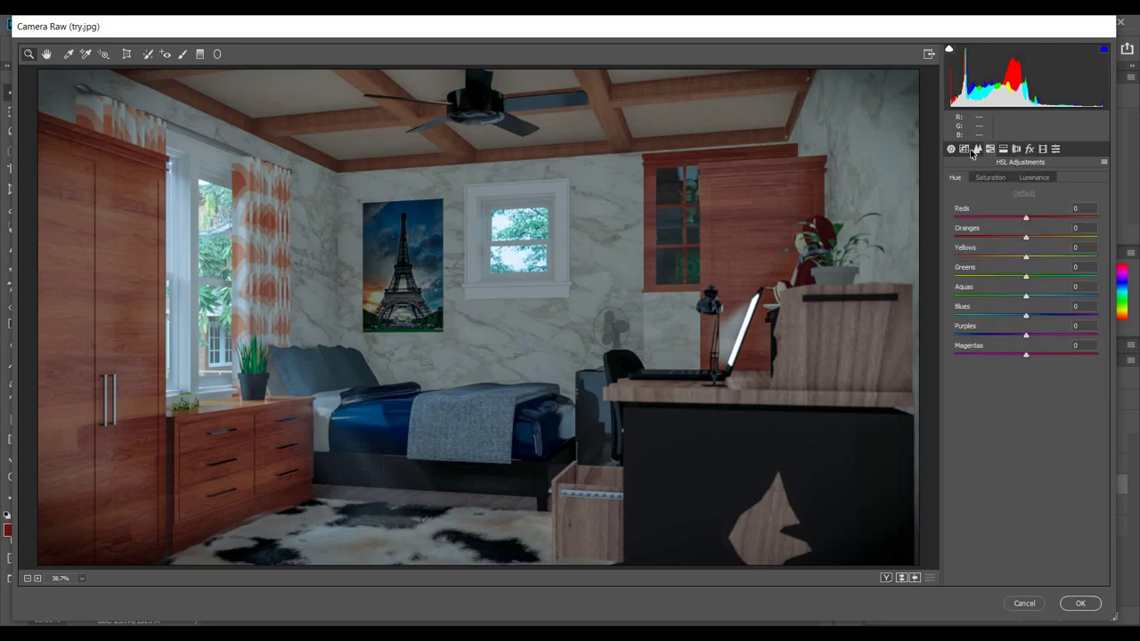
click(977, 149)
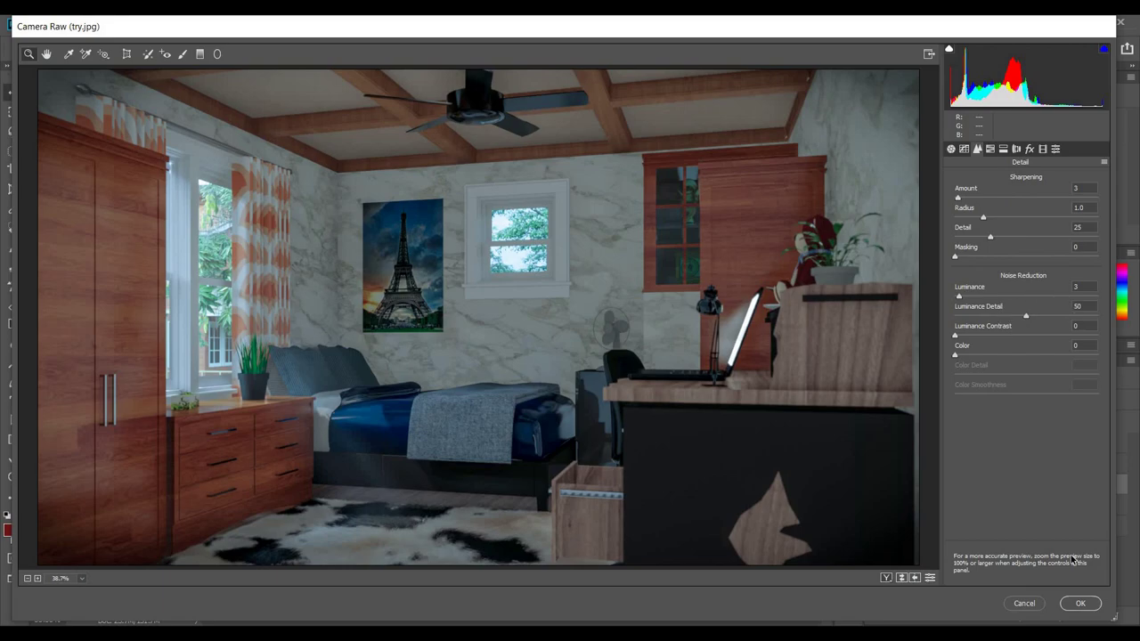
click(963, 148)
key(ctrl+alt+1)
click(1080, 603)
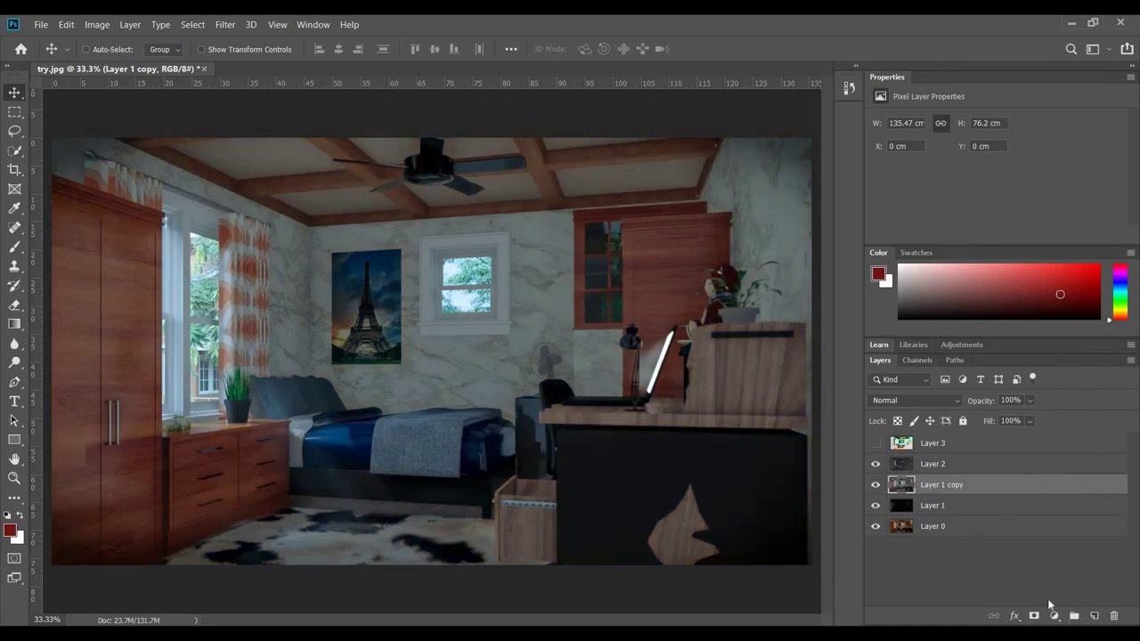
Set the opacity of the Soft Light layer, Layer 2, to 15%
click(944, 464)
click(1030, 420)
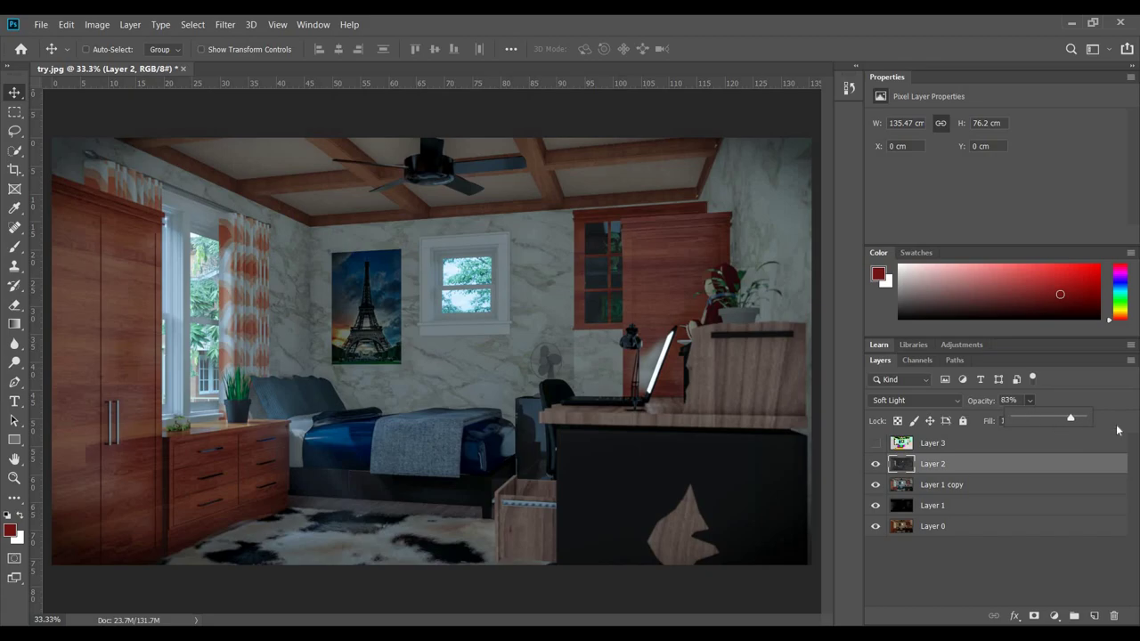
drag(1118, 430, 1024, 419)
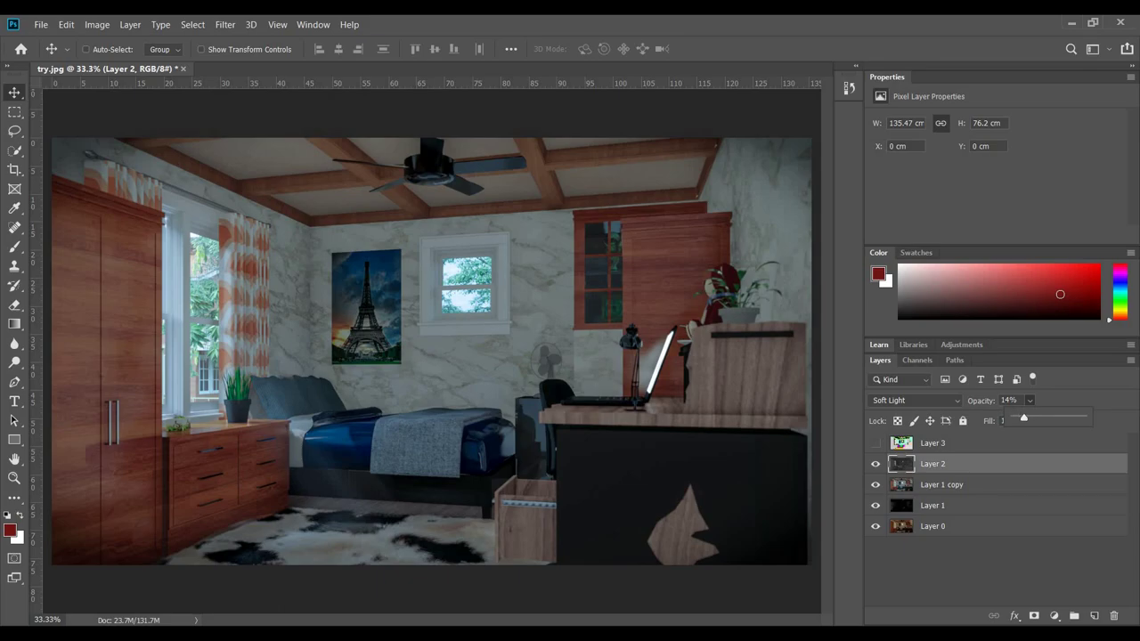
click(1010, 400)
text(15)
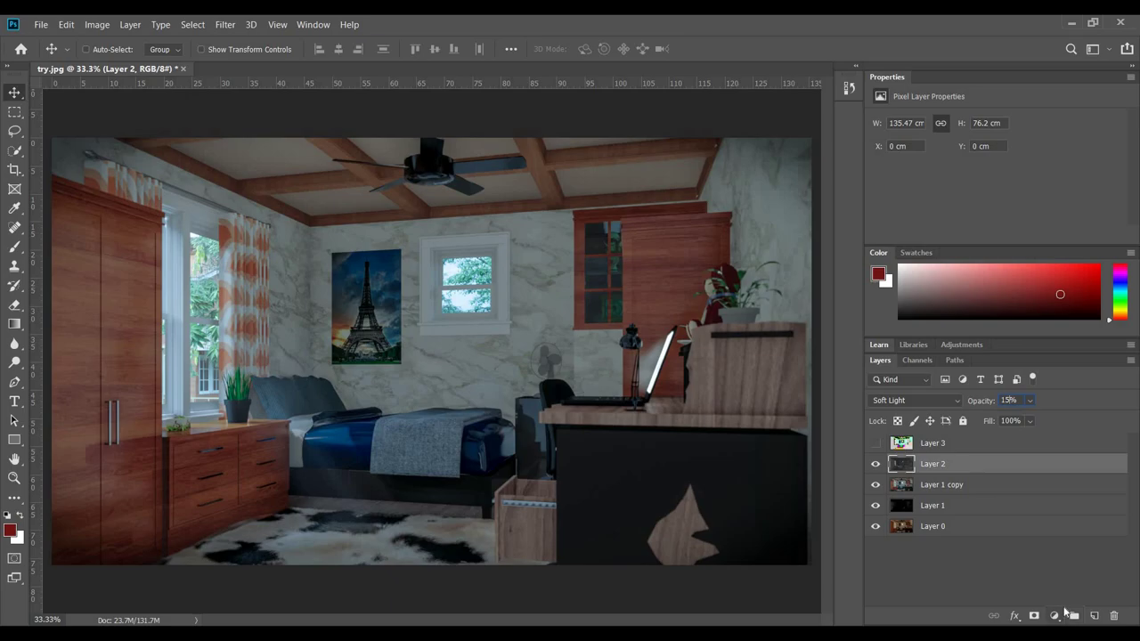
Add a Selective Color adjustment layer above Layer 2 and set the Cyan of the Reds to +5%
click(1054, 615)
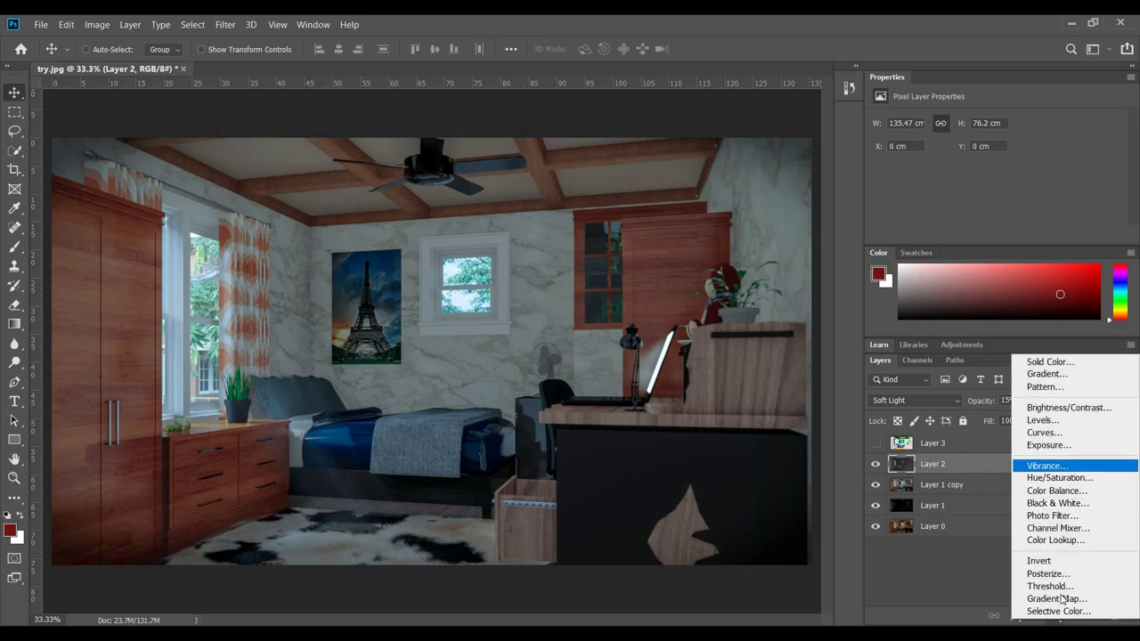
click(1058, 611)
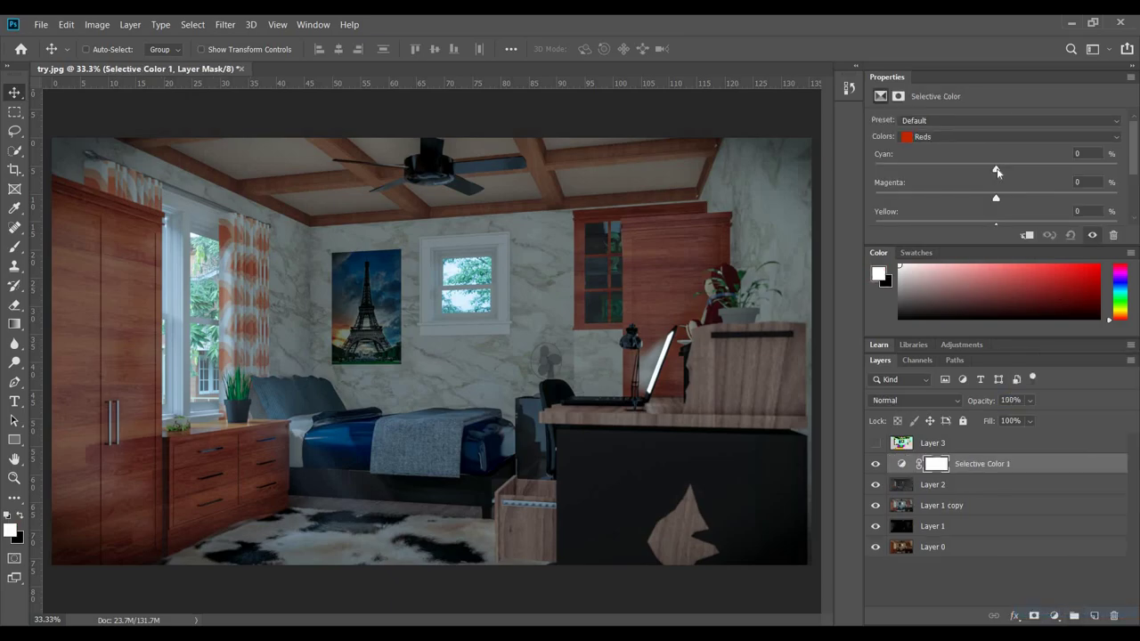
mouse_move(996, 169)
mouse_down()
mouse_move(1031, 171)
mouse_move(991, 170)
mouse_move(1015, 171)
mouse_up()
click(1003, 172)
scroll(986, 195, down, 2)
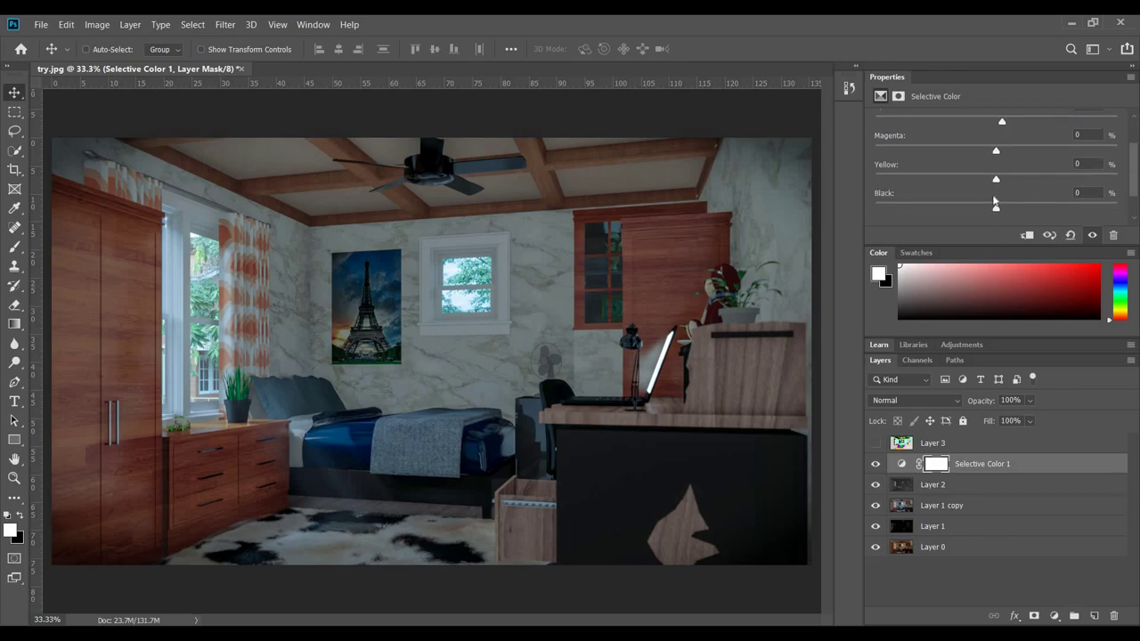
Set the Black of the Reds to +55% in the Selective Color adjustment
drag(984, 195, 1065, 197)
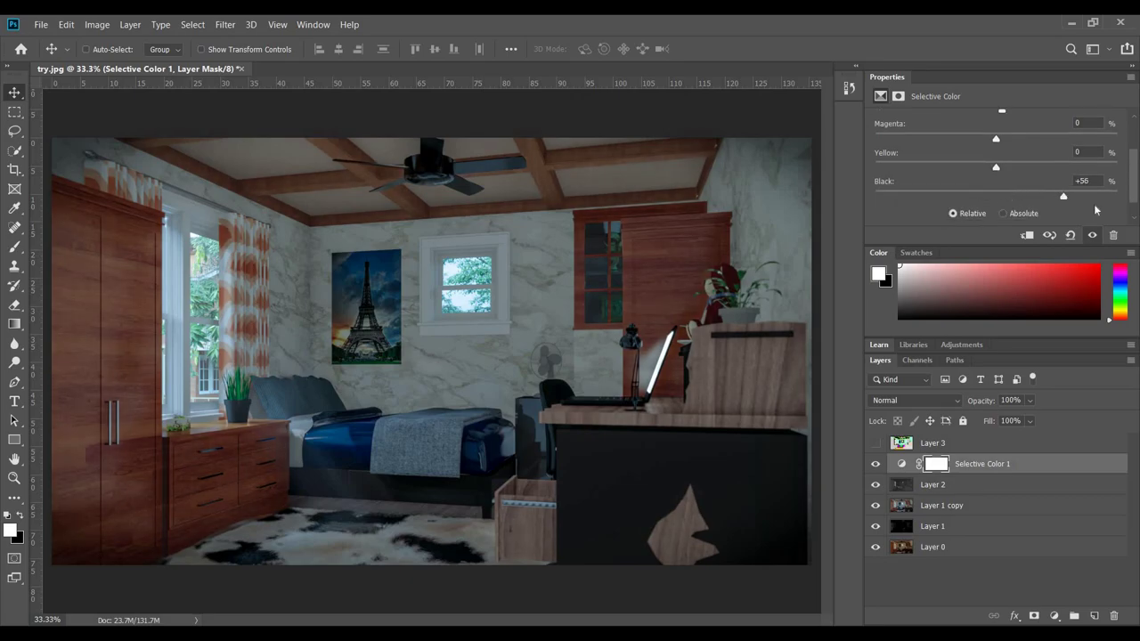
key(BackSpace)
text(5)
click(1136, 141)
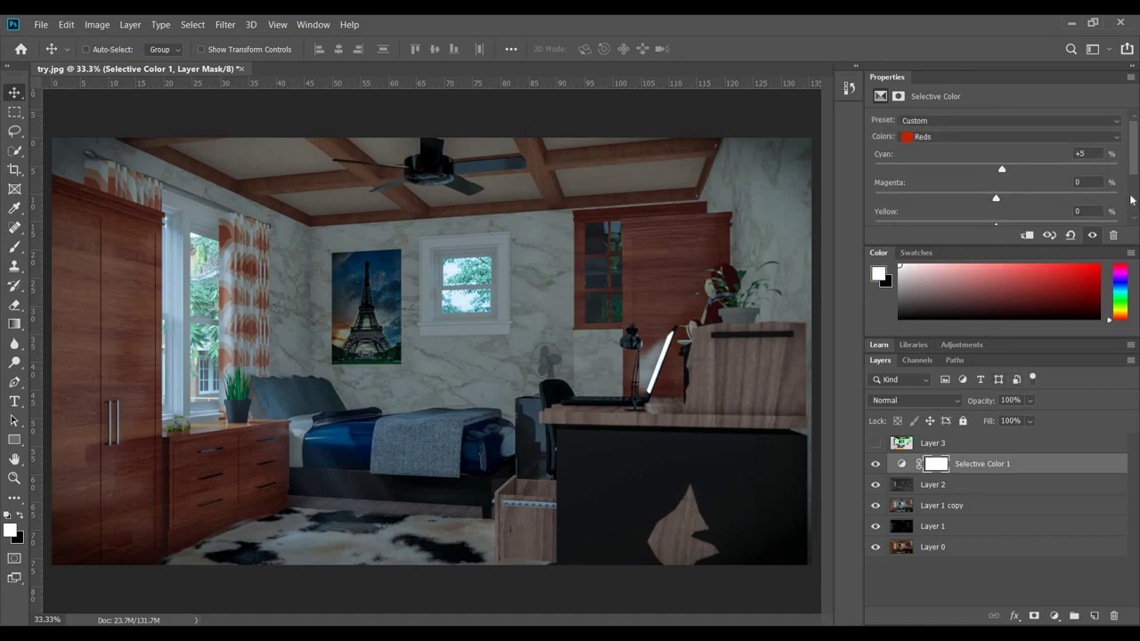
click(1132, 198)
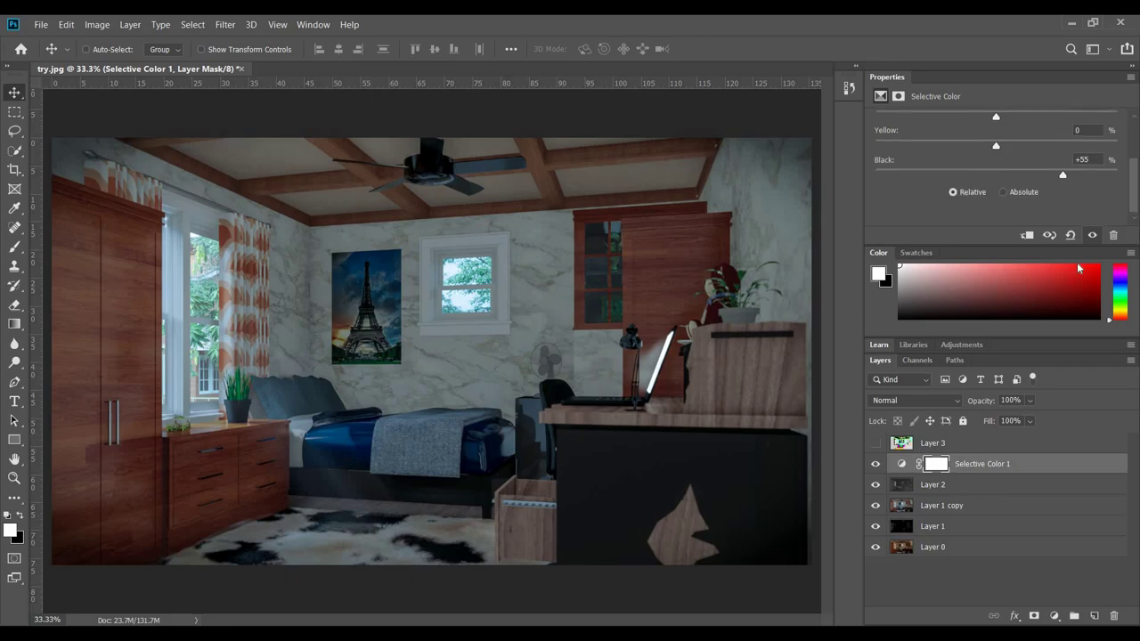
Add a Color Balance adjustment layer and shift the midtones slightly from yellow toward blue
click(1056, 616)
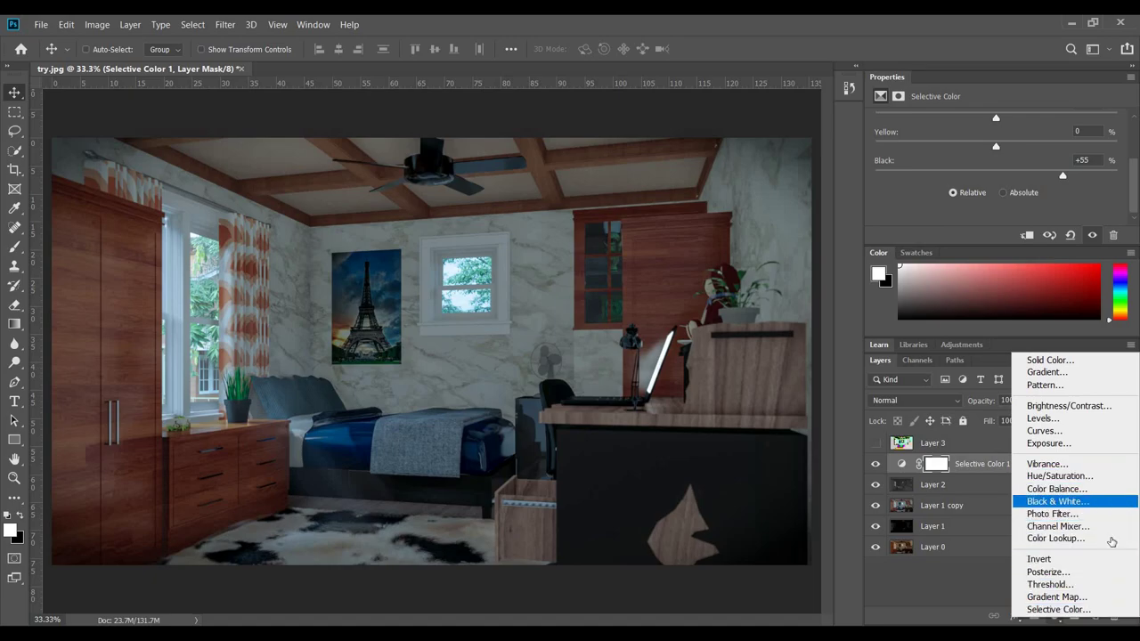
click(1057, 489)
drag(979, 205, 980, 207)
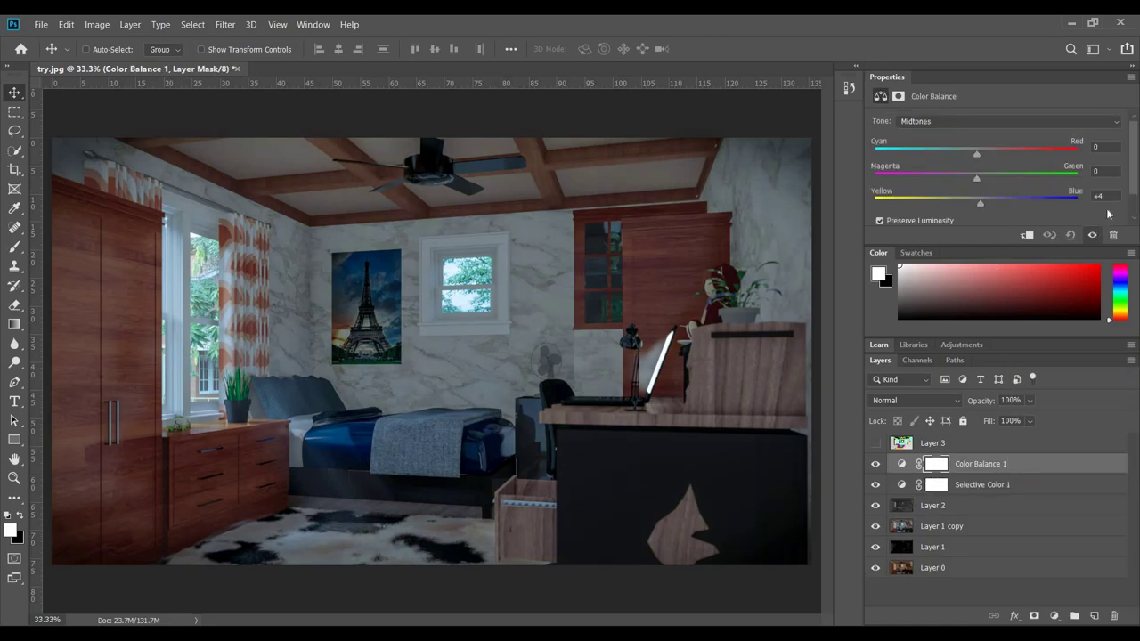
key(Up)
Set the Cyan-Red balance of the midtones to +10 in the Color Balance adjustment
drag(976, 157, 983, 149)
drag(975, 150, 977, 150)
click(1101, 147)
key(BackSpace)
text(5)
key(BackSpace)
text(10)
key(Down)
key(Down)
key(Up)
key(Up)
Add a Brightness/Contrast adjustment layer above the Color Balance layer and apply its Auto correction
click(1054, 615)
click(1051, 409)
click(1105, 122)
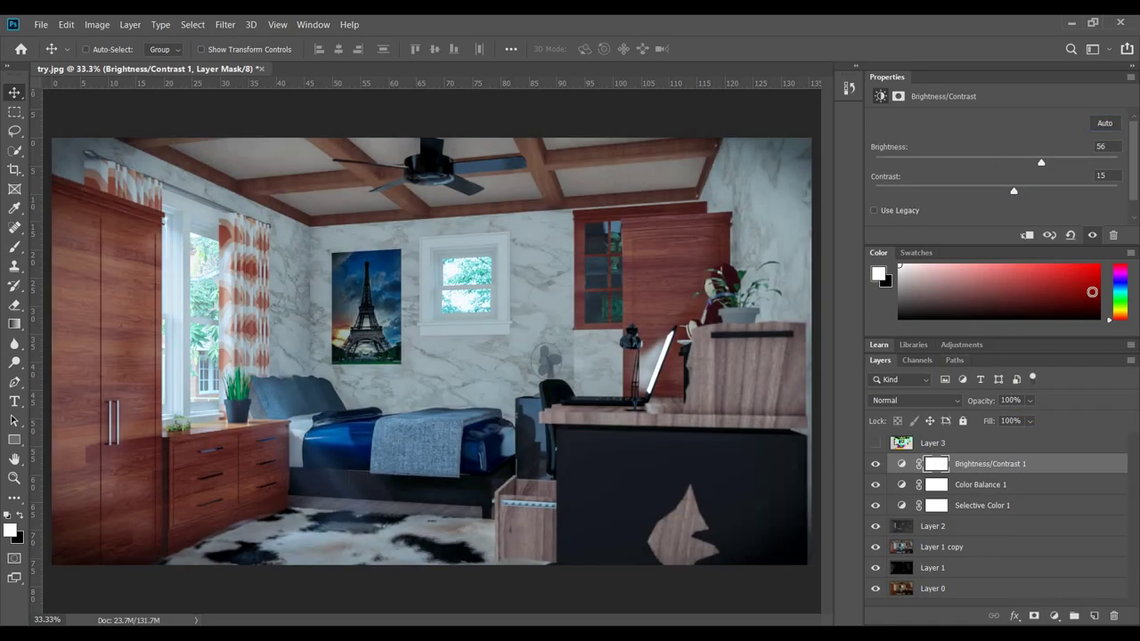
Add a Photo Filter adjustment layer with Warming Filter (85) and reduce the layer's opacity
click(1055, 616)
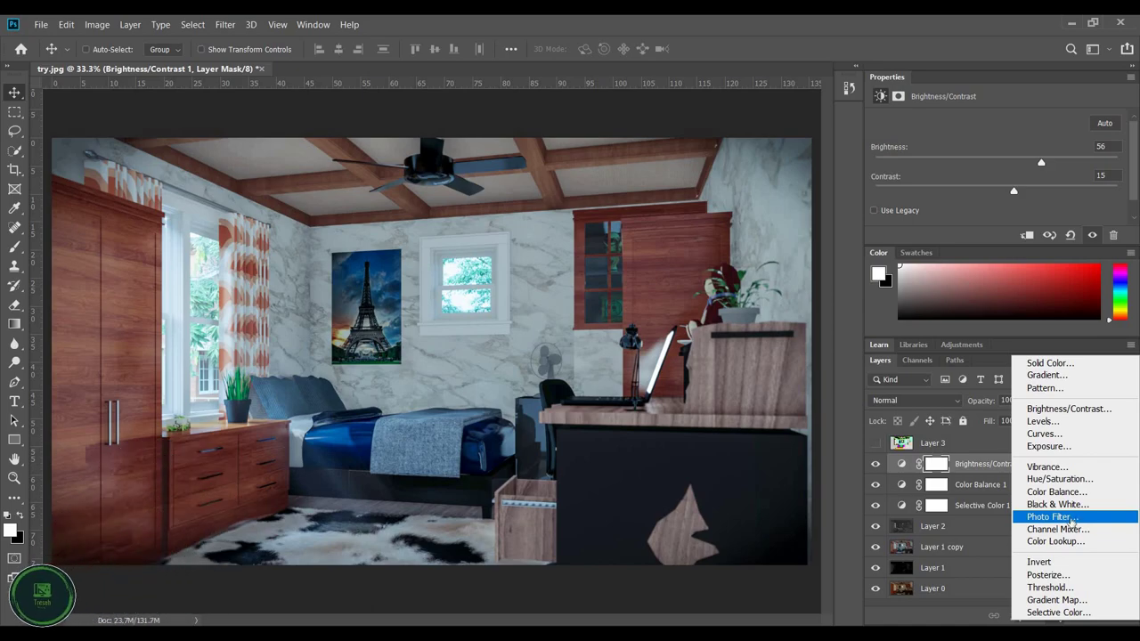
click(1076, 519)
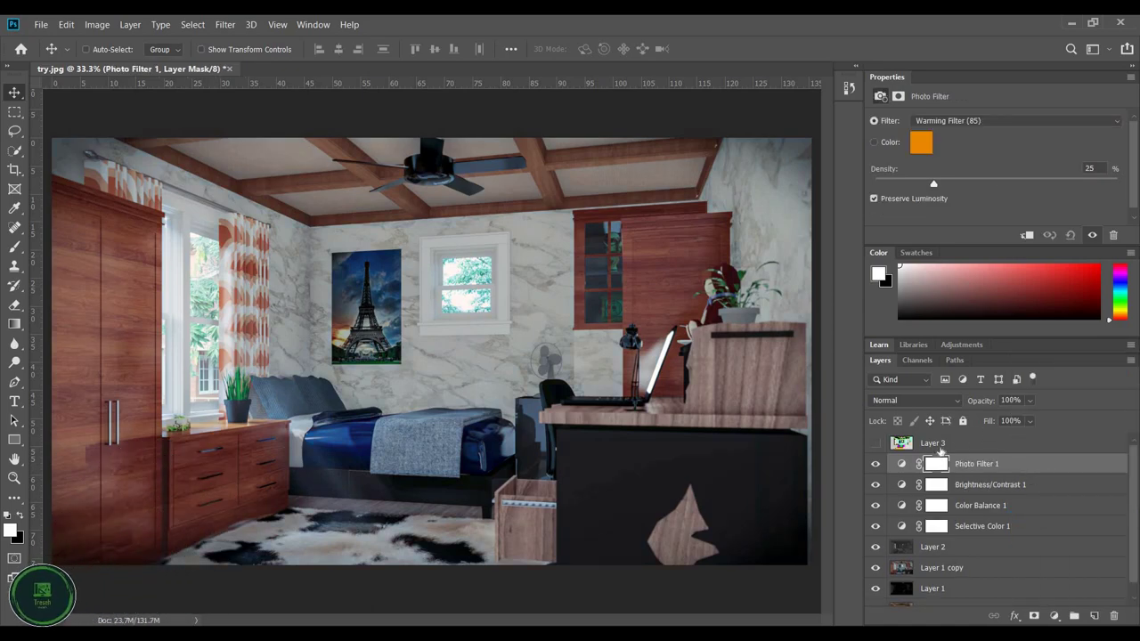
click(1031, 400)
drag(1041, 419, 1035, 419)
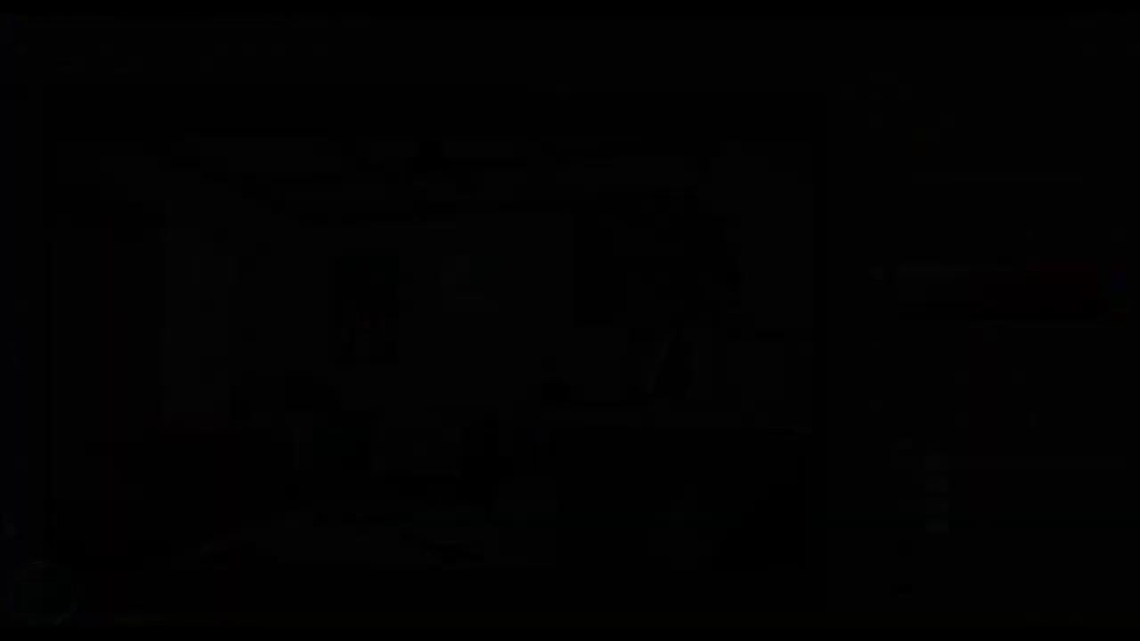